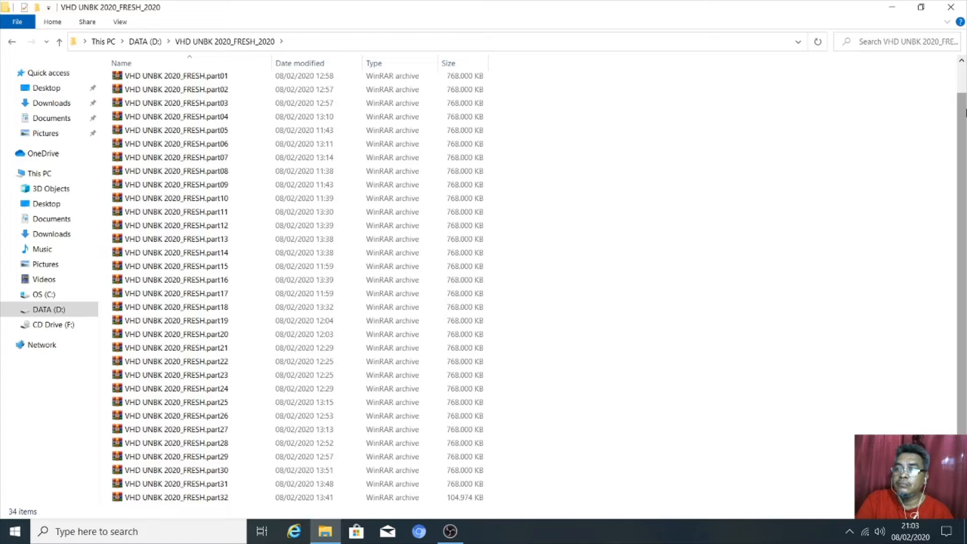
Try to extract the VHD UNBK 2020_FRESH.part01 archive into its own folder, entering the archive password.
{"action": "left_click_drag", "start_coordinate": [966, 113], "coordinate": [966, 86]}
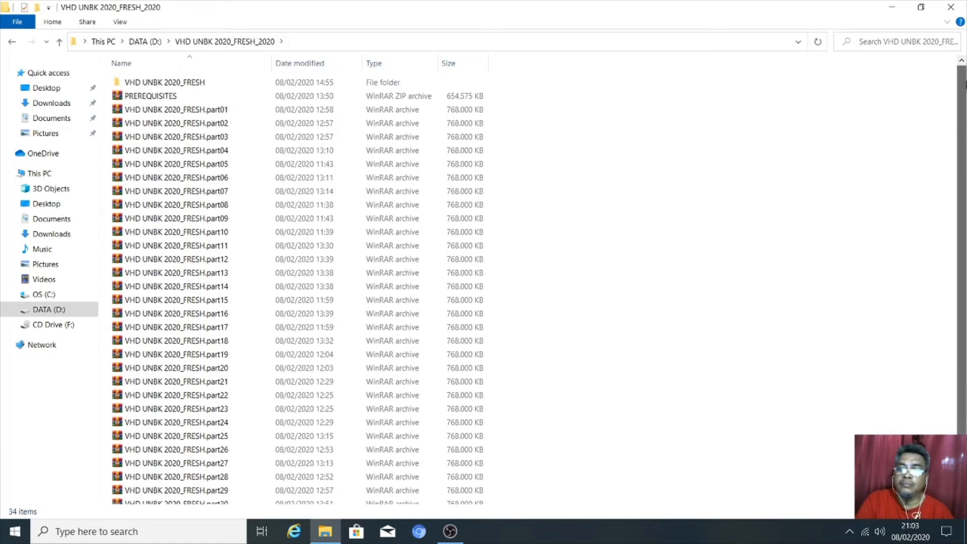
{"action": "left_click", "coordinate": [206, 108]}
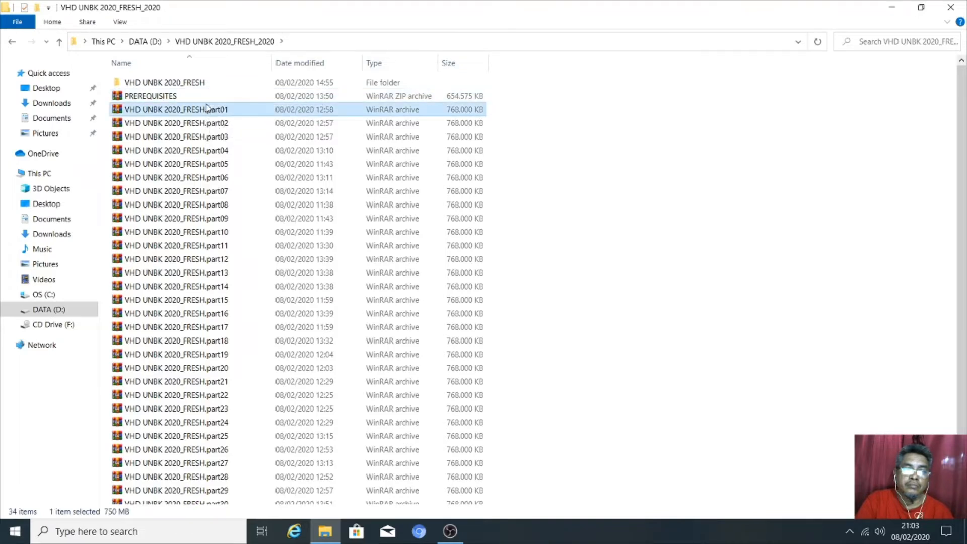
{"action": "right_click", "coordinate": [207, 108]}
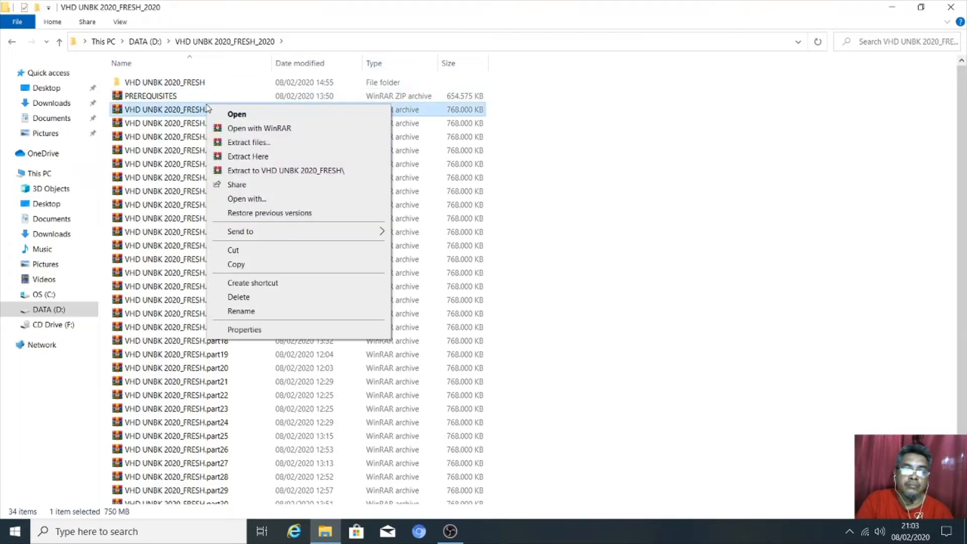
{"action": "left_click", "coordinate": [304, 171]}
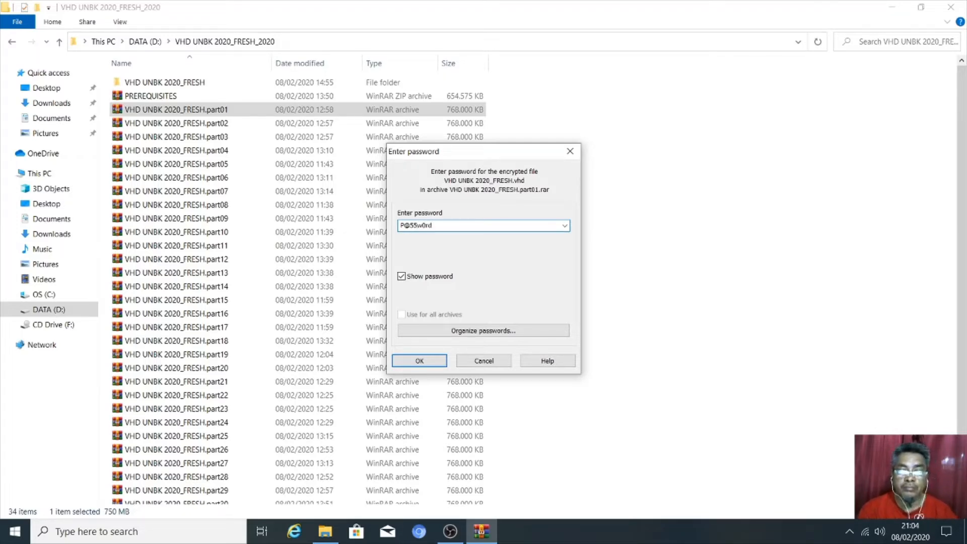
{"action": "left_click", "coordinate": [430, 361]}
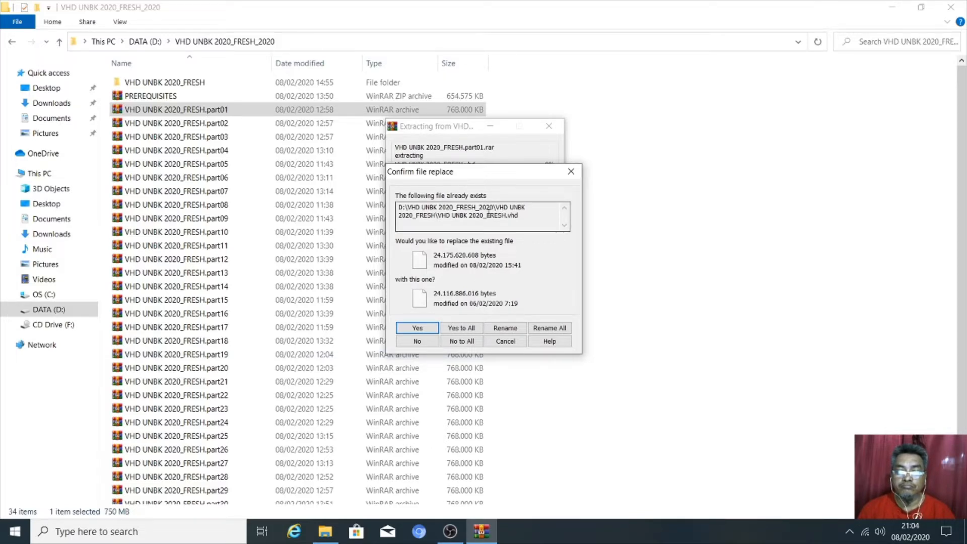
Rename the existing VHD UNBK 2020_FRESH folder to VHD UNBK 2020_FRESH_on and cancel the pending file replacement.
{"action": "left_click", "coordinate": [204, 84]}
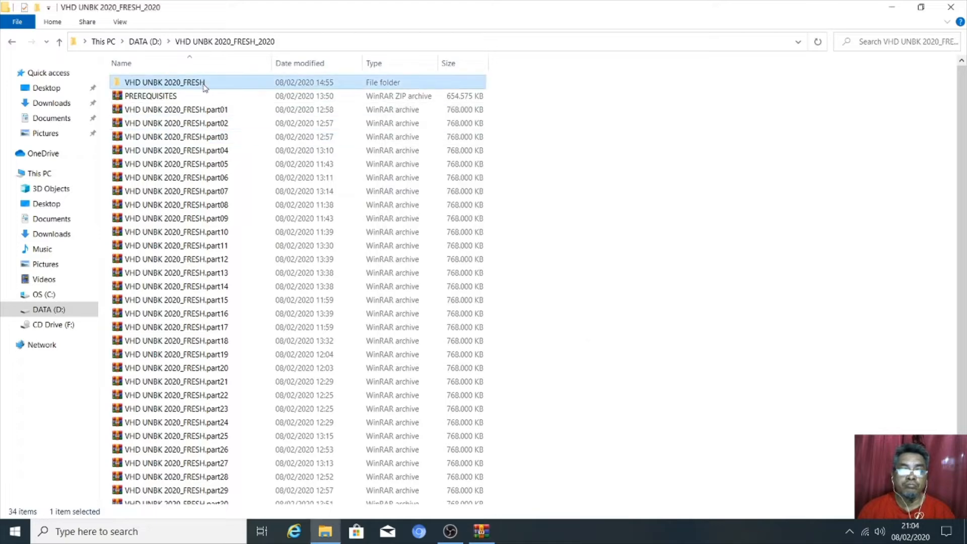
{"action": "right_click", "coordinate": [205, 86]}
{"action": "left_click", "coordinate": [283, 381]}
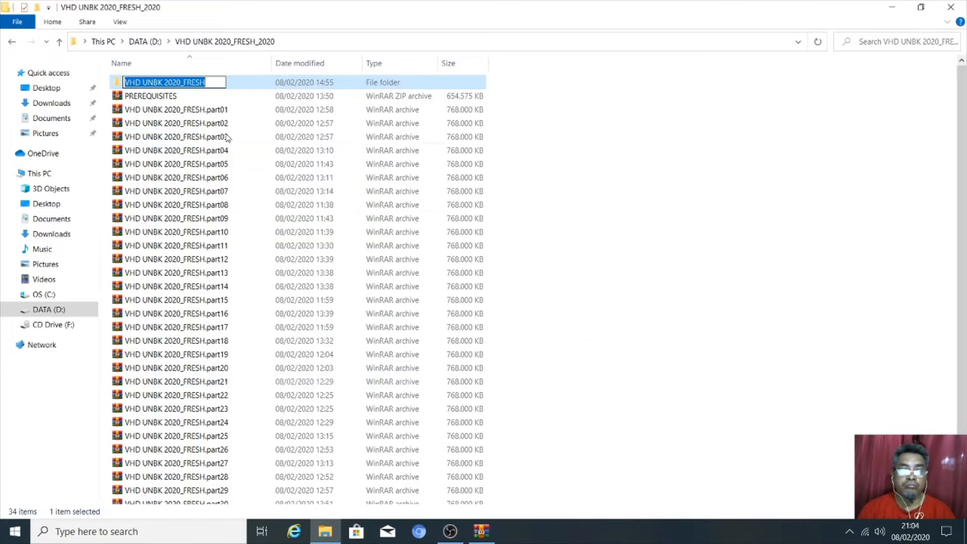
{"action": "left_click", "coordinate": [216, 82]}
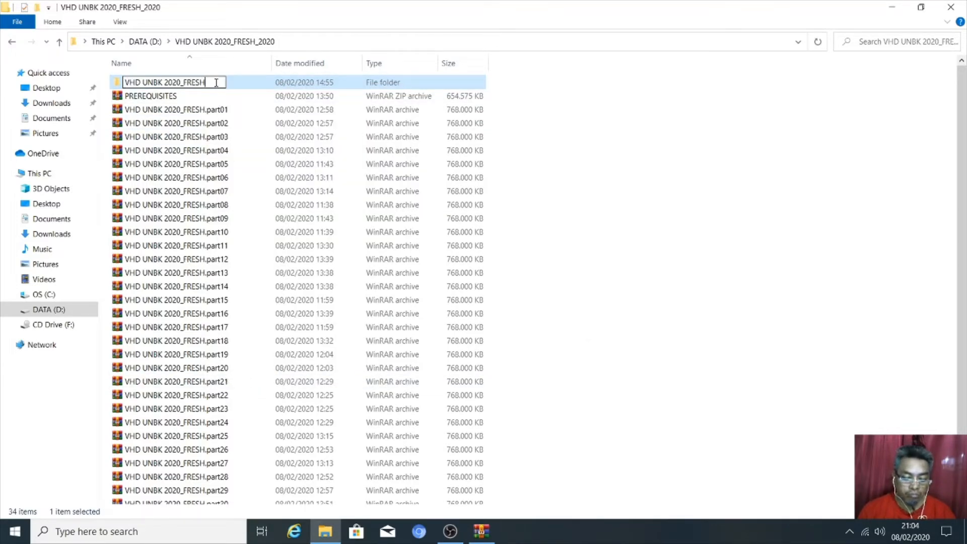
{"action": "type", "text": "_o"}
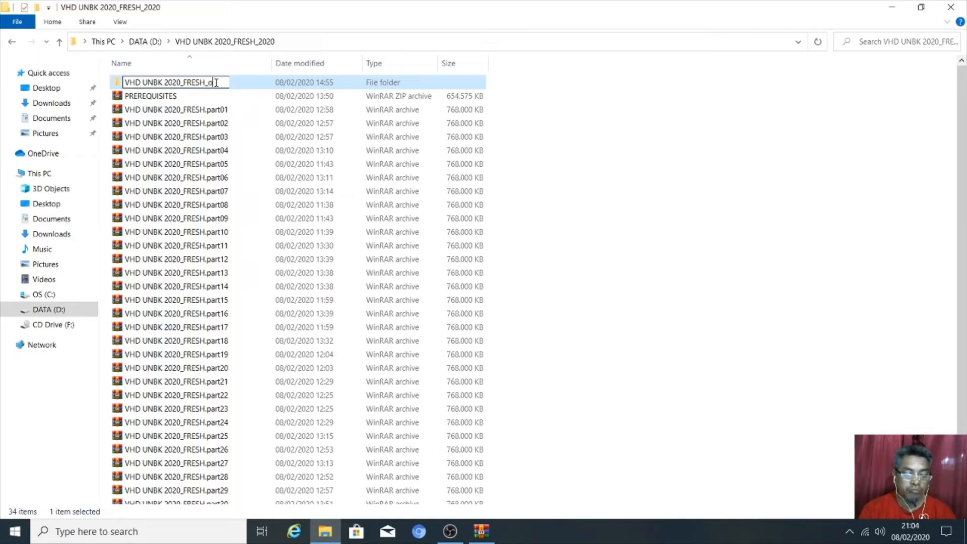
{"action": "type", "text": "r"}
{"action": "left_click", "coordinate": [543, 137]}
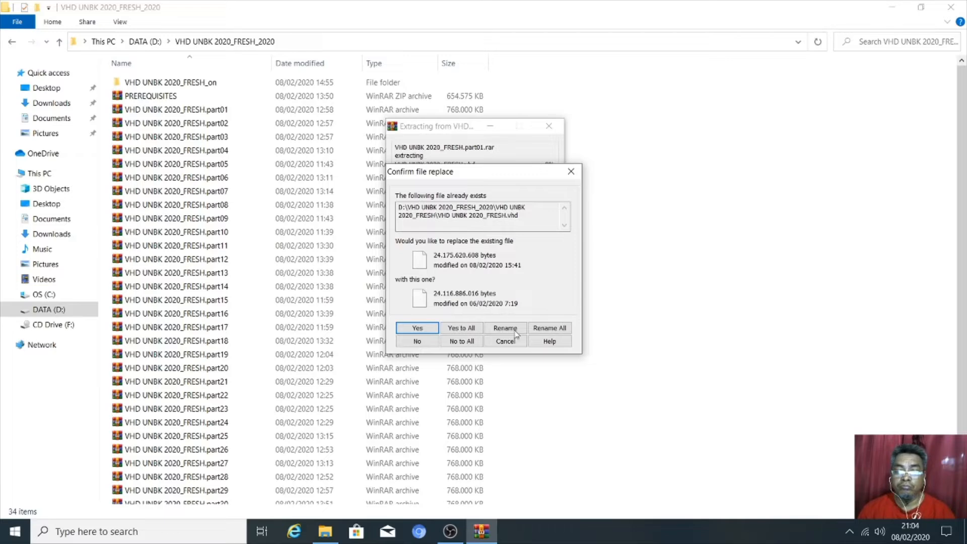
{"action": "left_click", "coordinate": [571, 172]}
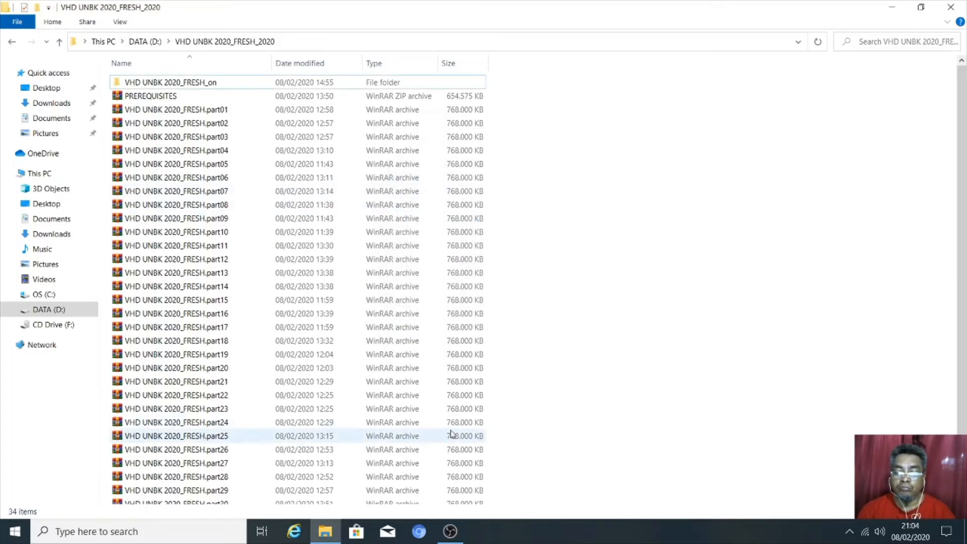
Extract the VHD UNBK 2020_FRESH.part01 archive into a new VHD UNBK 2020_FRESH folder, supplying the archive password.
{"action": "right_click", "coordinate": [180, 110]}
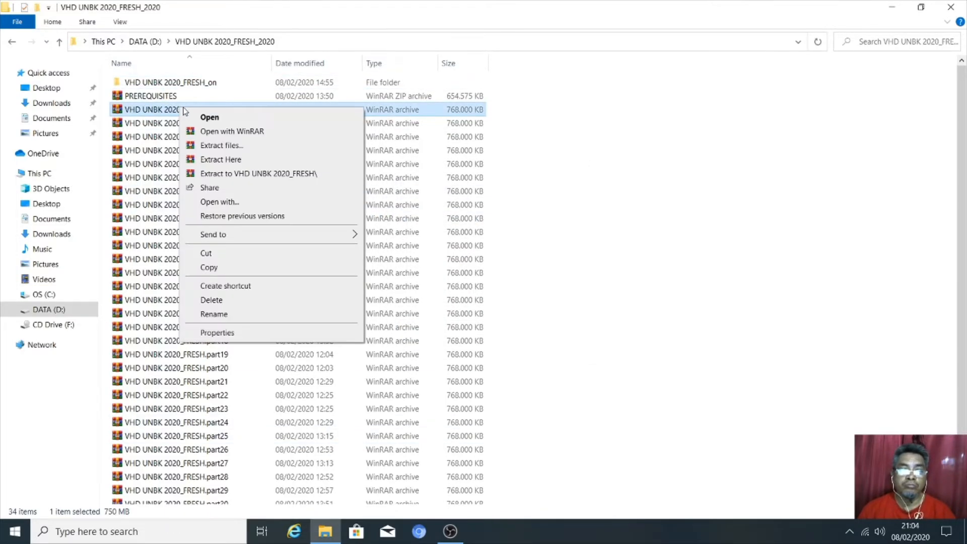
{"action": "left_click", "coordinate": [262, 172]}
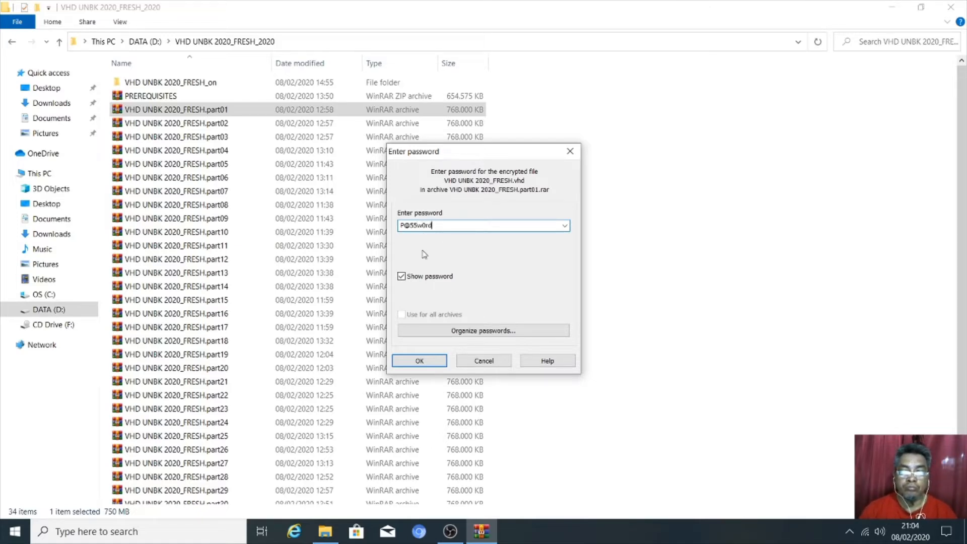
{"action": "left_click", "coordinate": [421, 361]}
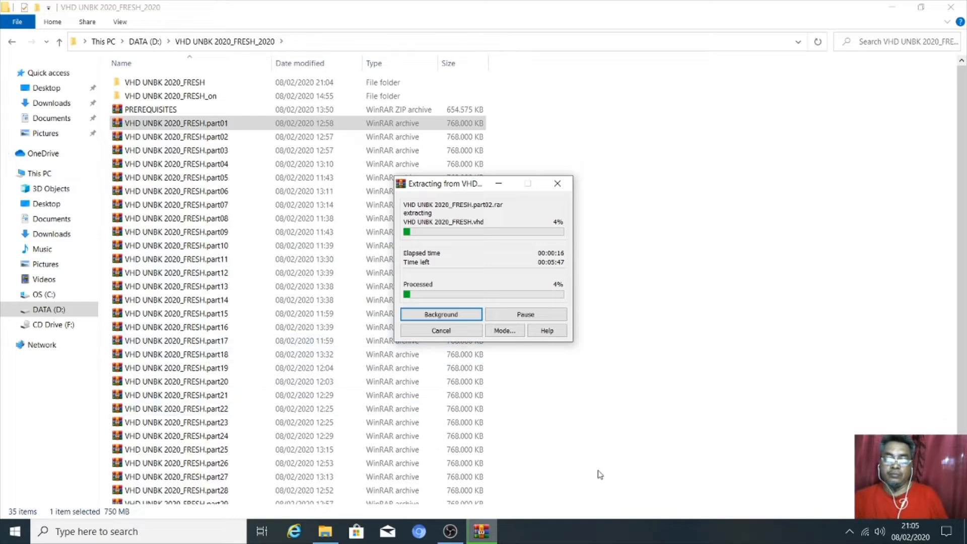
{"action": "left_click", "coordinate": [607, 538]}
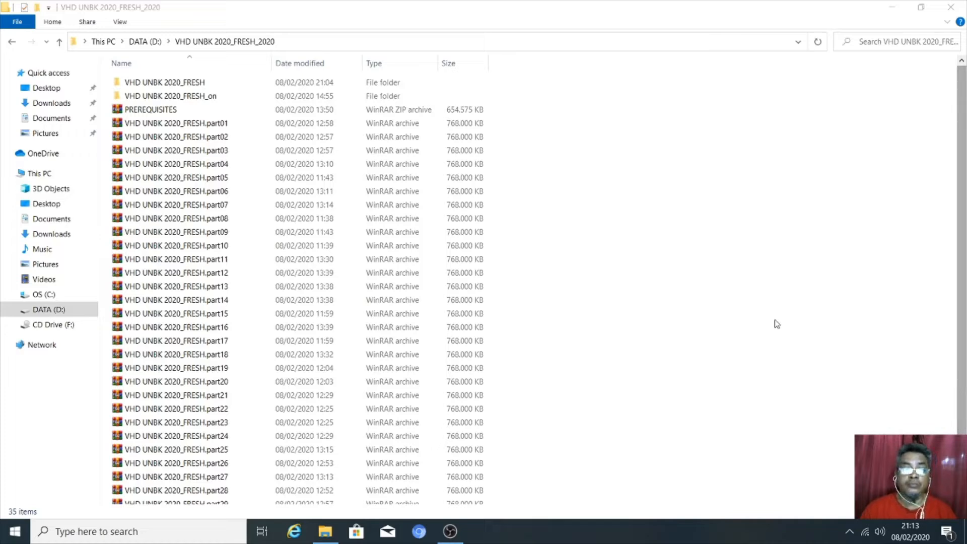
Check the contents of the extracted VHD UNBK 2020_FRESH folder and return to the parent folder.
{"action": "left_click", "coordinate": [220, 88]}
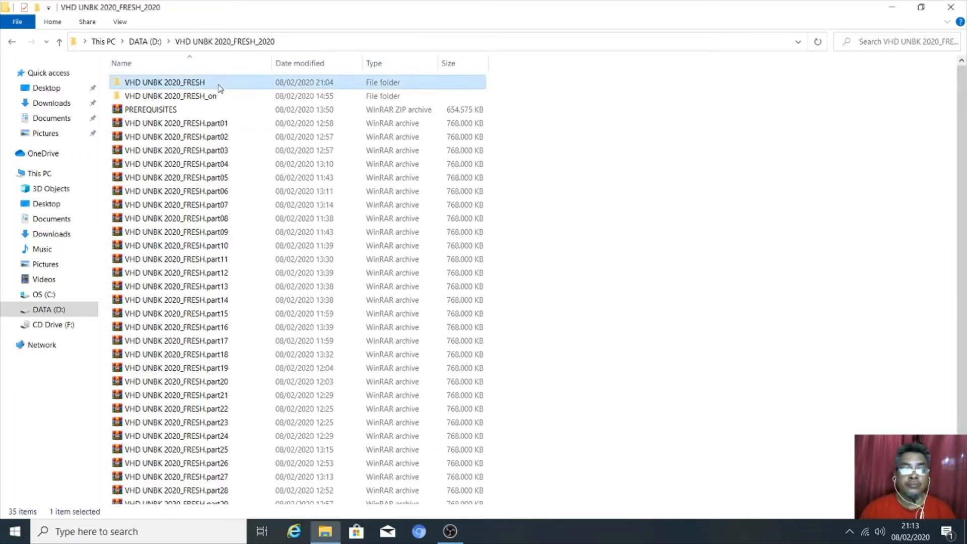
{"action": "double_click", "coordinate": [219, 88]}
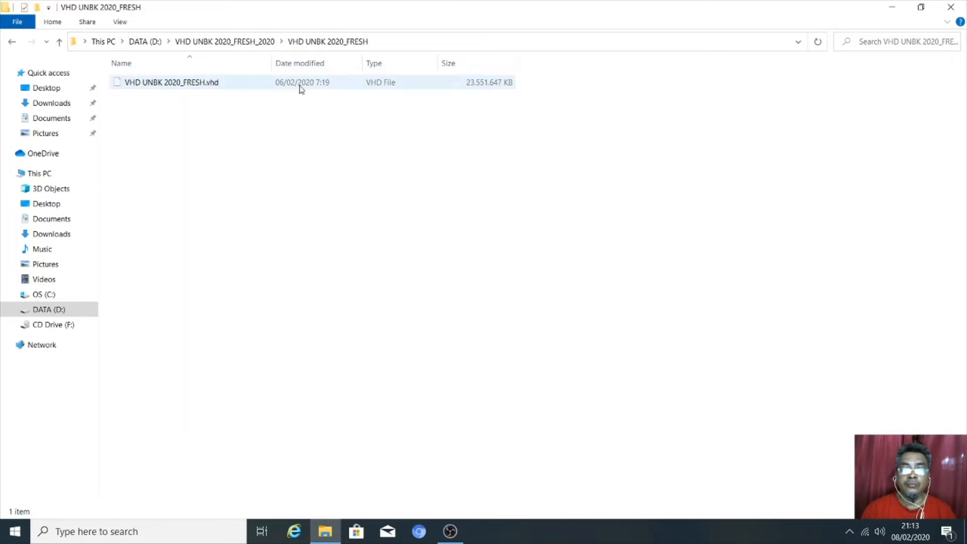
{"action": "left_click", "coordinate": [225, 41]}
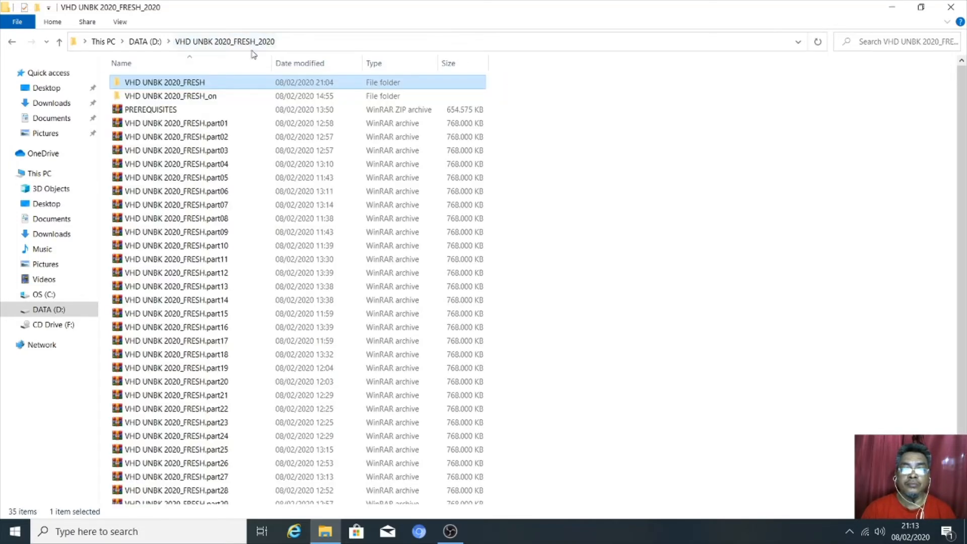
Extract the PREREQUISITES ZIP archive into its own folder and open the nested PREREQUISITES folder inside it.
{"action": "left_click", "coordinate": [157, 111]}
{"action": "right_click", "coordinate": [158, 113]}
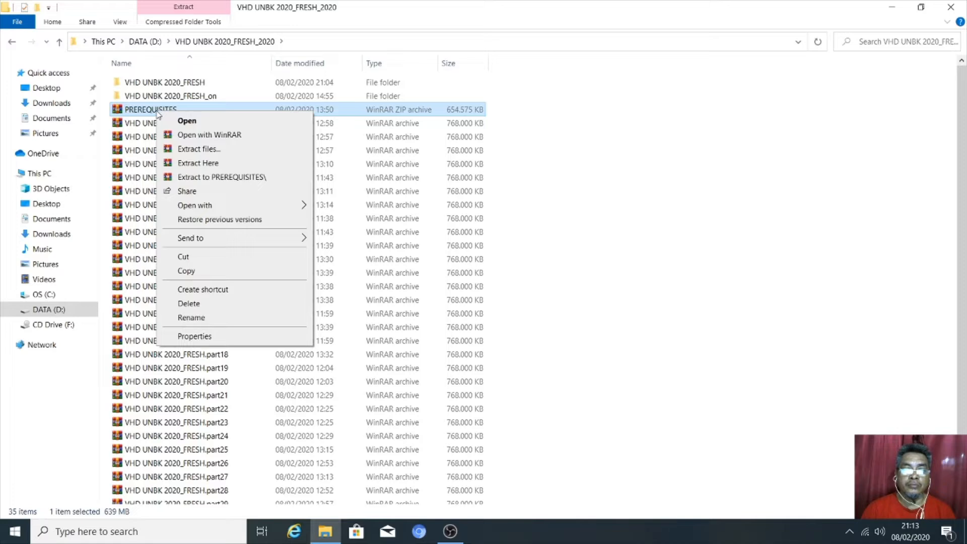
{"action": "left_click", "coordinate": [247, 178]}
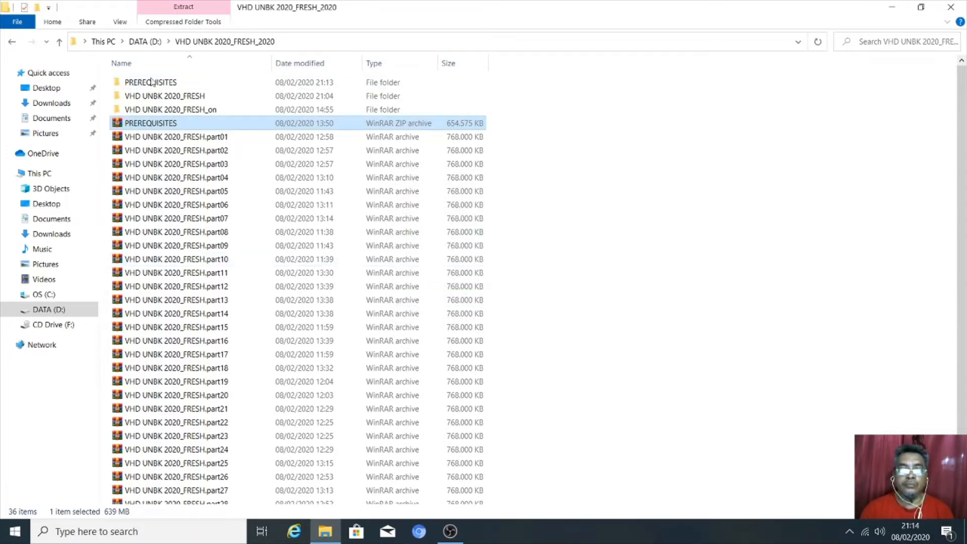
{"action": "double_click", "coordinate": [168, 84]}
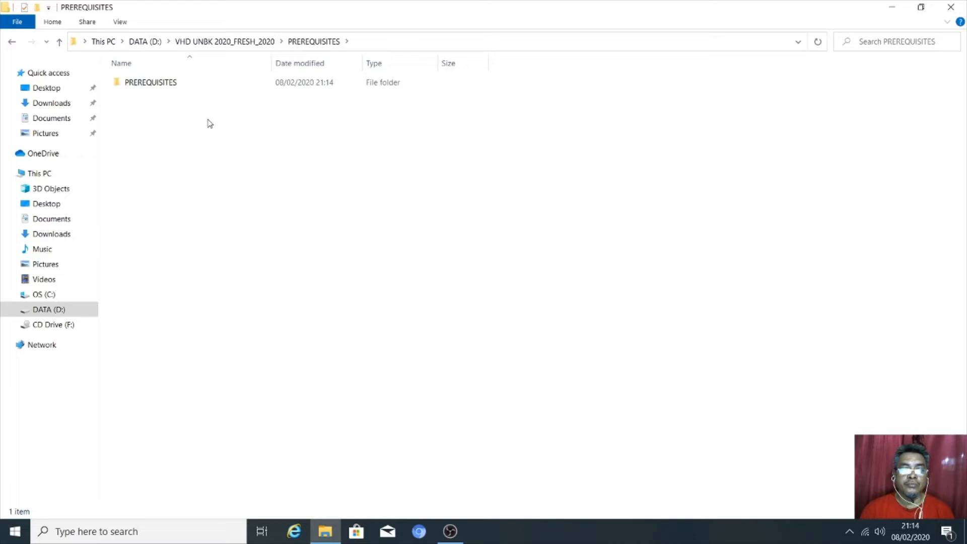
{"action": "double_click", "coordinate": [209, 82]}
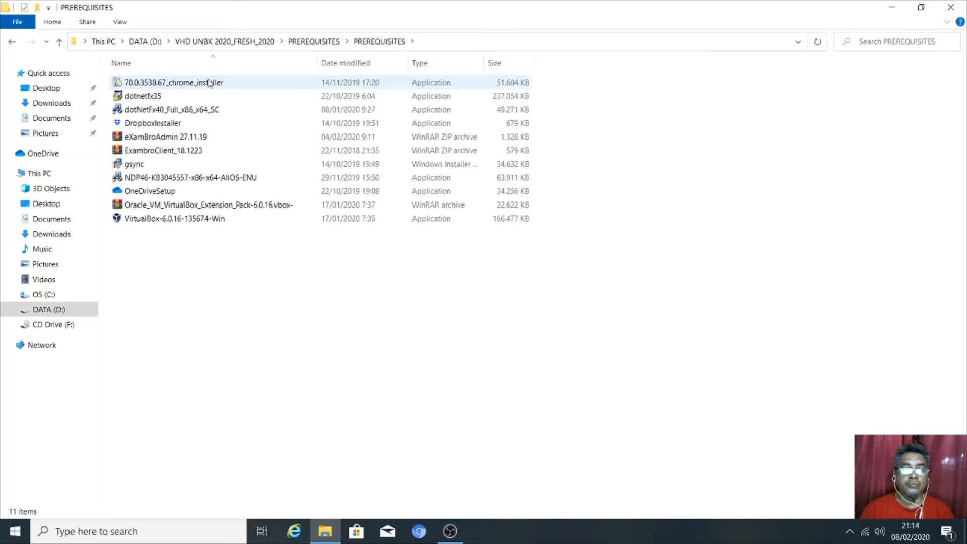
Run the VirtualBox-6.0.16-135674-Win installer as administrator and allow it to make changes.
{"action": "left_click", "coordinate": [173, 205]}
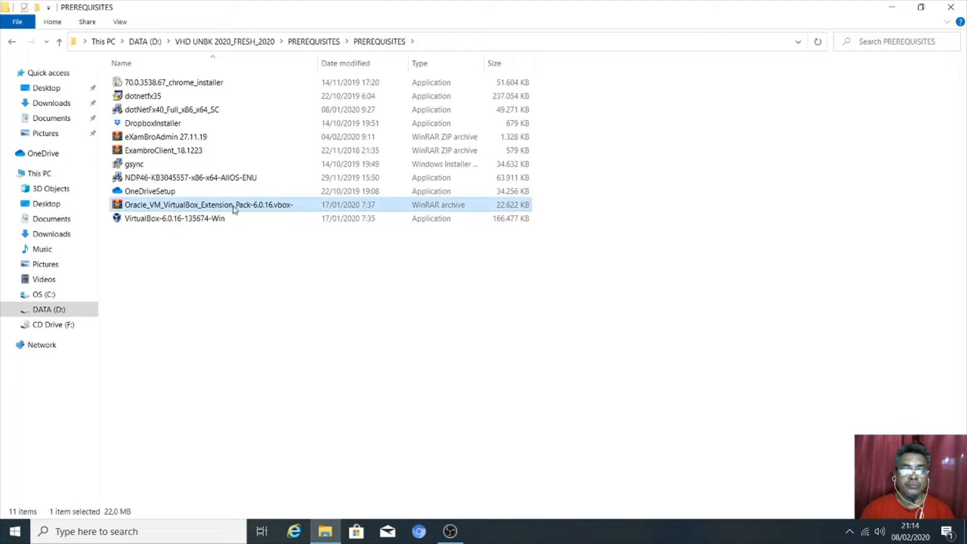
{"action": "left_click", "coordinate": [214, 220]}
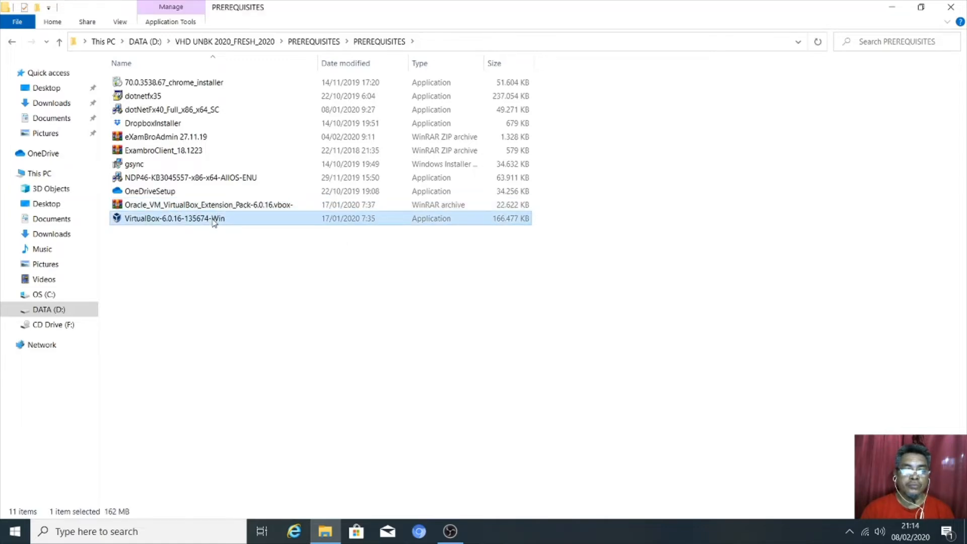
{"action": "right_click", "coordinate": [215, 222]}
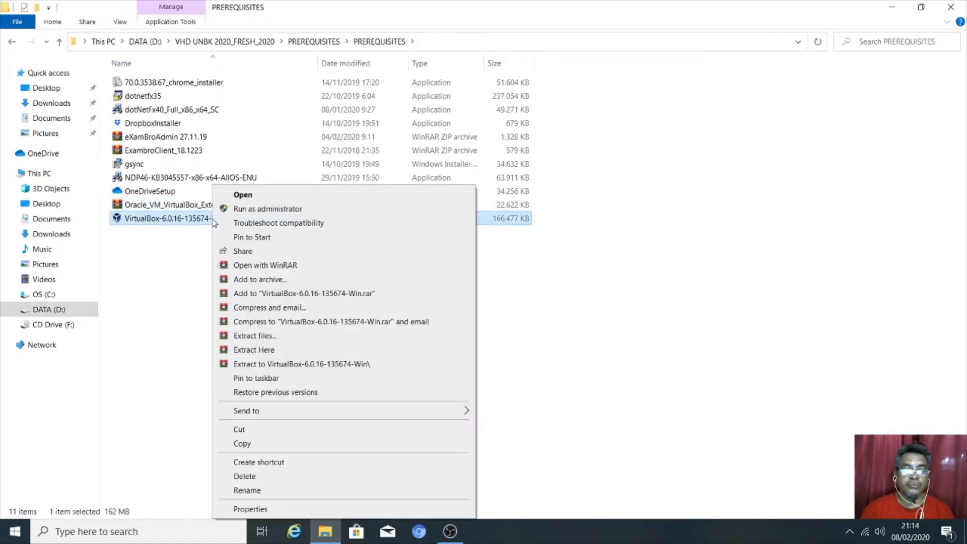
{"action": "left_click", "coordinate": [257, 209]}
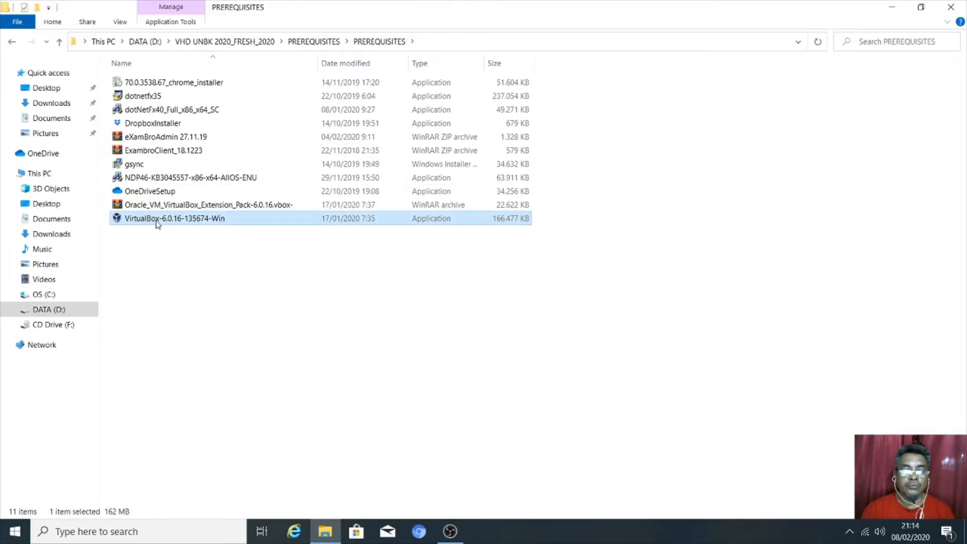
{"action": "right_click", "coordinate": [158, 225]}
{"action": "left_click", "coordinate": [257, 208]}
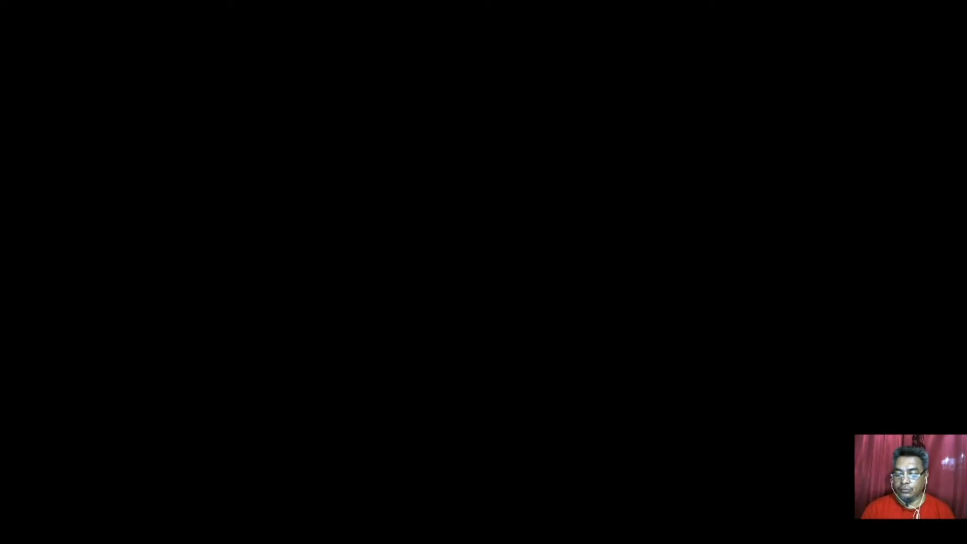
{"action": "left_click", "coordinate": [458, 312]}
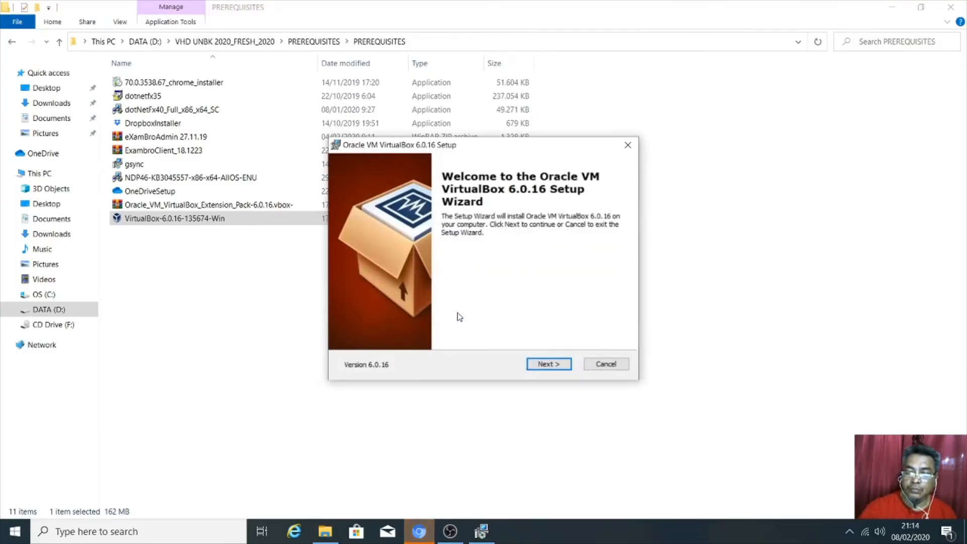
Install Oracle VM VirtualBox 6.0.16 with the default features and location, and finish setup with the program set to start.
{"action": "left_click", "coordinate": [554, 365]}
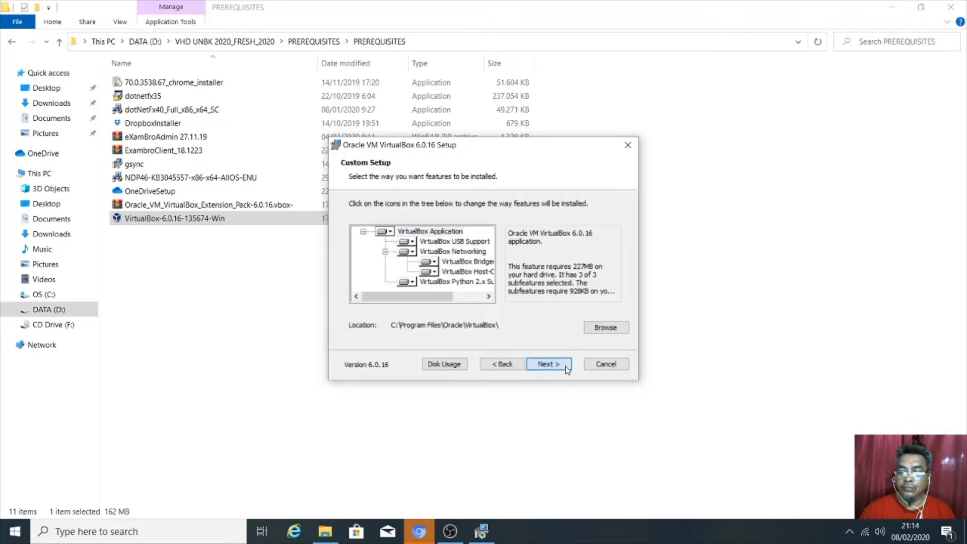
{"action": "left_click", "coordinate": [559, 366]}
{"action": "left_click", "coordinate": [566, 369]}
{"action": "left_click", "coordinate": [566, 369]}
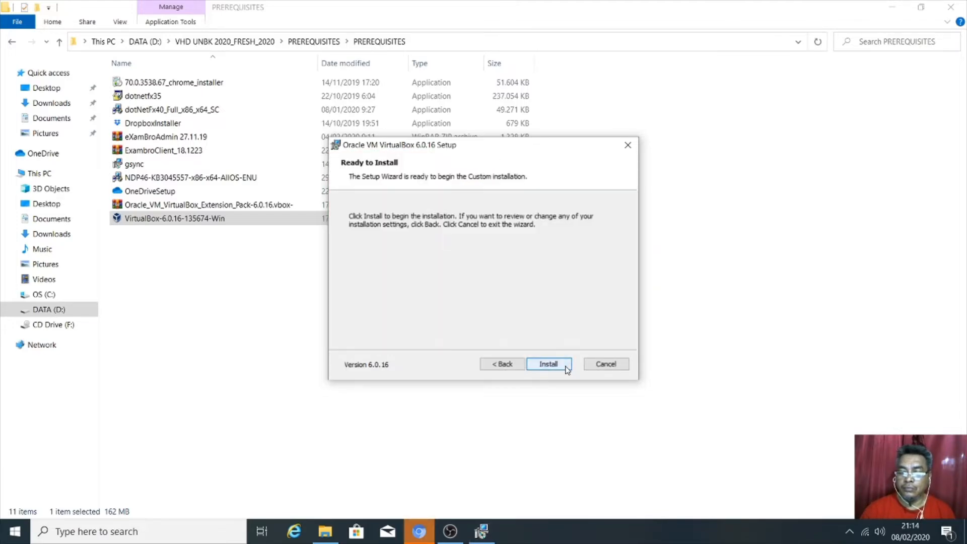
{"action": "left_click", "coordinate": [548, 364]}
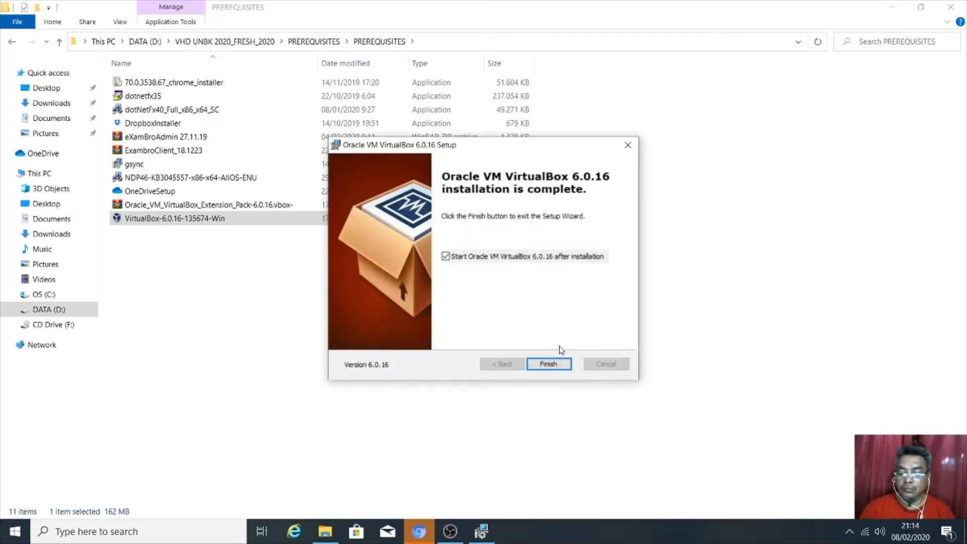
{"action": "left_click", "coordinate": [548, 364]}
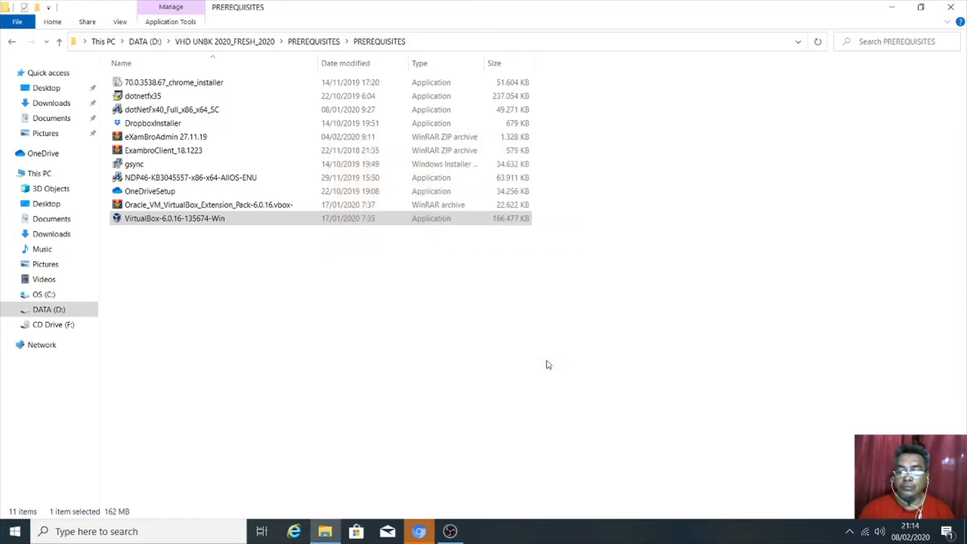
Switch to Oracle VM VirtualBox Manager and remove the existing SMKN5BITUNG-UNBK virtual machine, deleting all its files.
{"action": "mouse_move", "coordinate": [420, 531]}
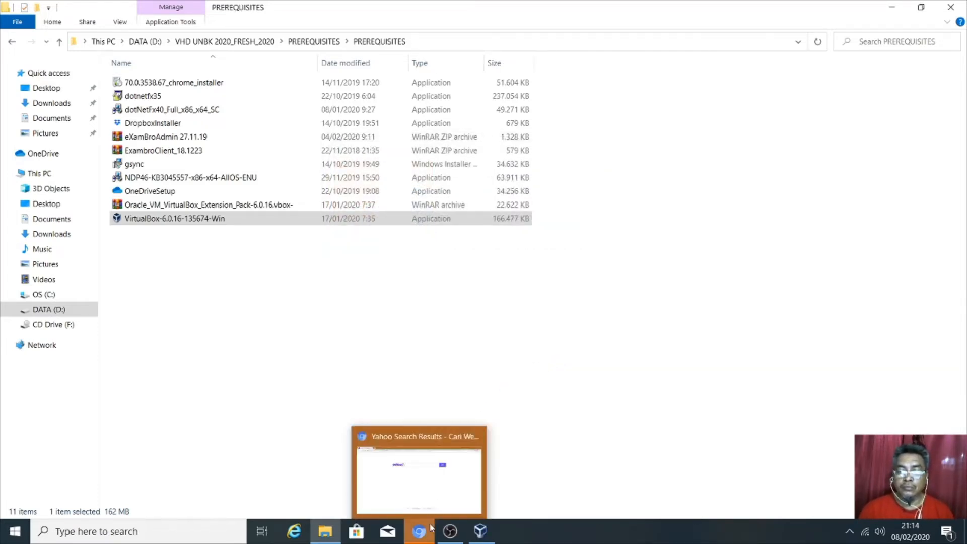
{"action": "left_click", "coordinate": [475, 439]}
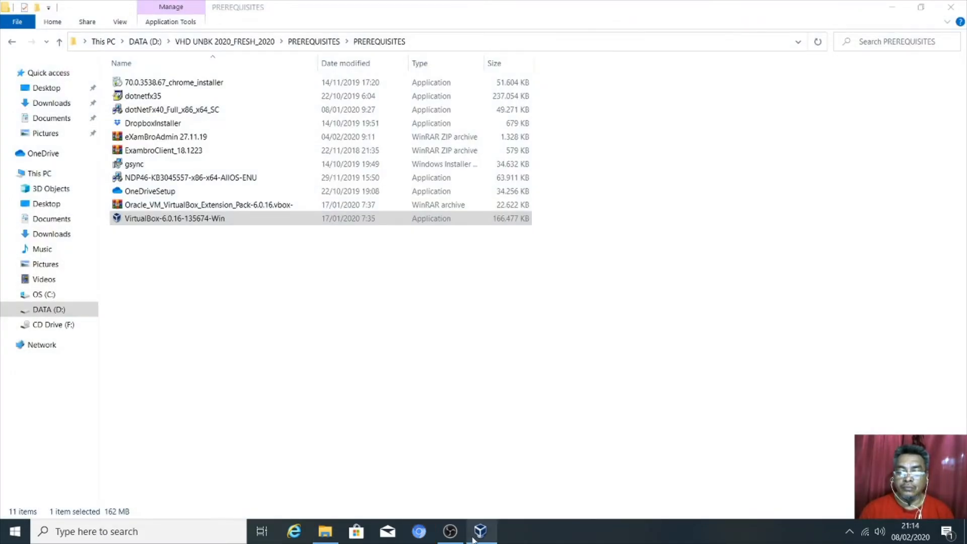
{"action": "mouse_move", "coordinate": [482, 535]}
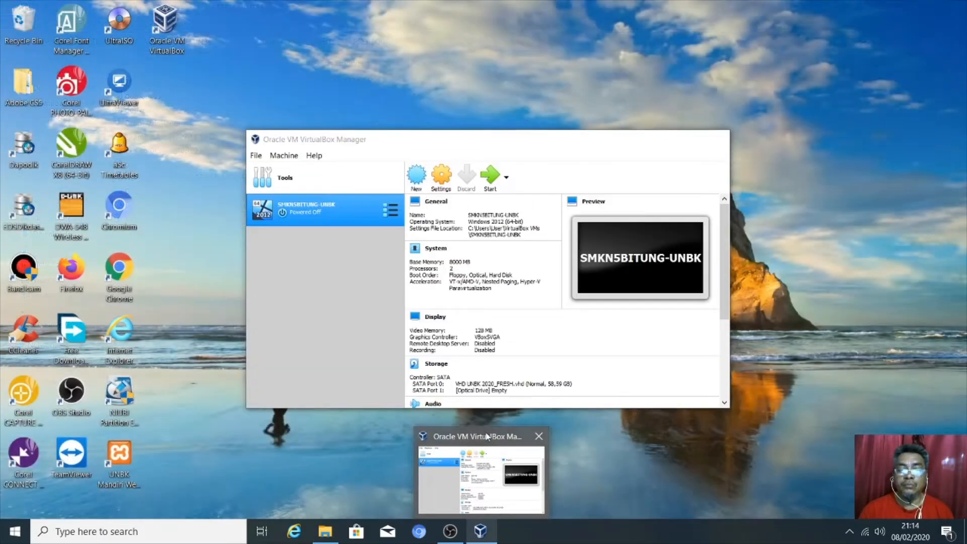
{"action": "left_click", "coordinate": [486, 436]}
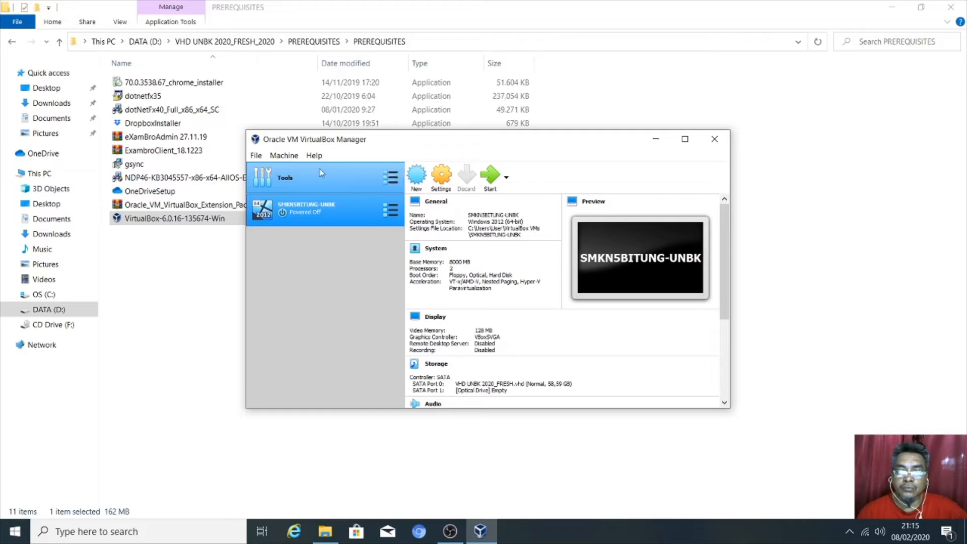
{"action": "left_click", "coordinate": [284, 155]}
{"action": "left_click", "coordinate": [308, 253]}
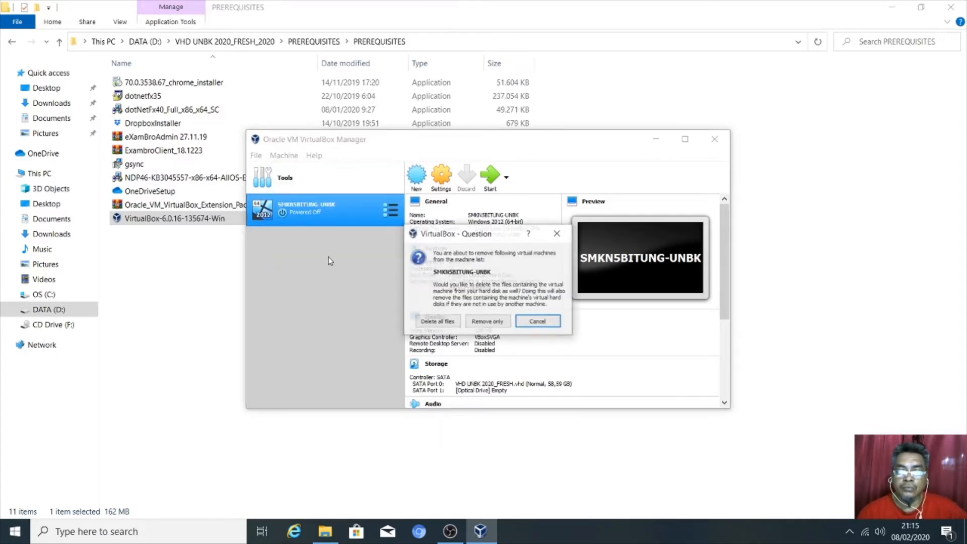
{"action": "left_click", "coordinate": [452, 325]}
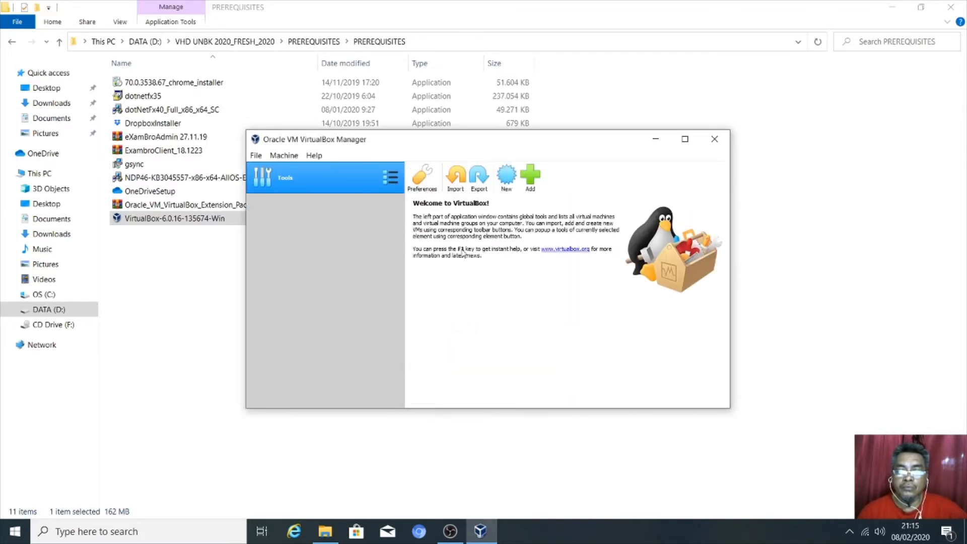
Start a new virtual machine named SMKN5BITUNG-UNBK1 with the version Windows 2012 (64-bit), and proceed to the memory size.
{"action": "left_click", "coordinate": [284, 156]}
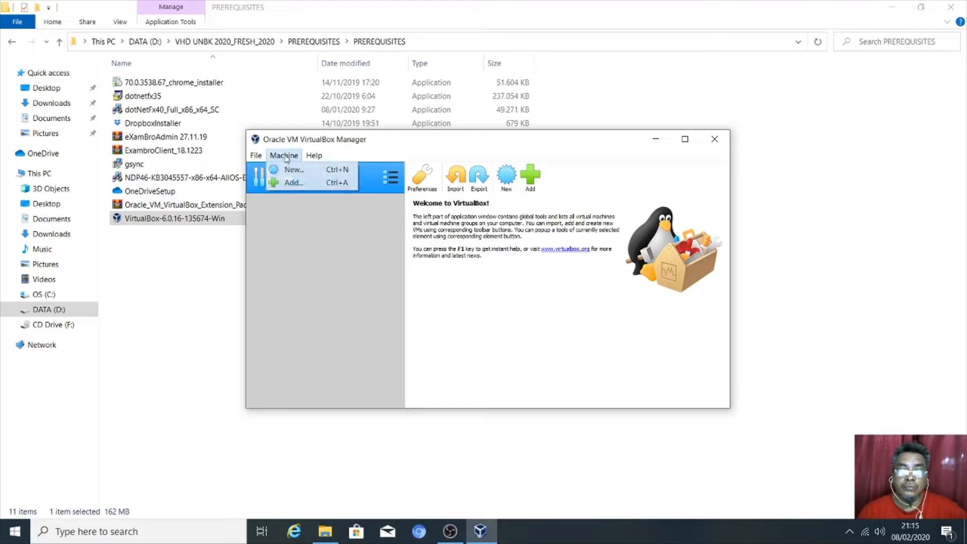
{"action": "left_click", "coordinate": [288, 166]}
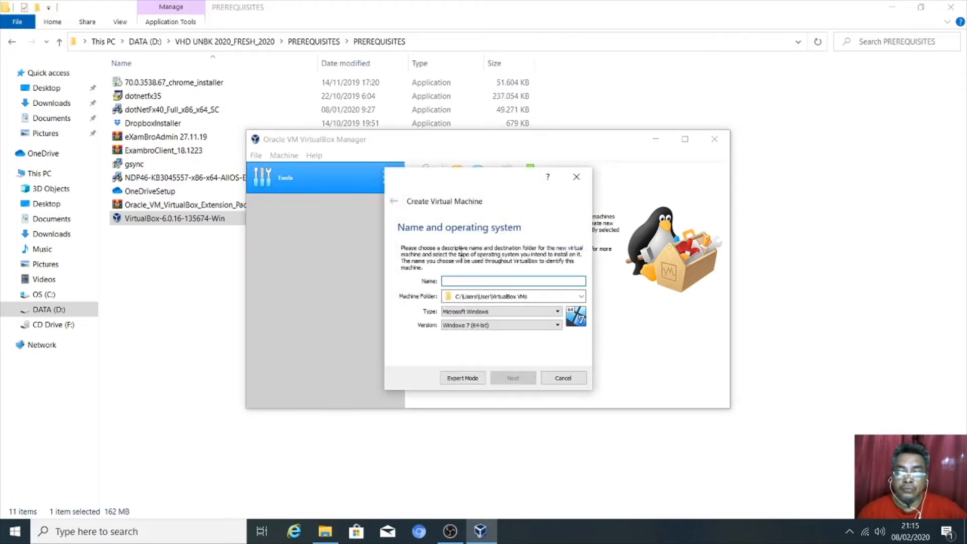
{"action": "type", "text": "SMKNSBETUNG-UNBK1"}
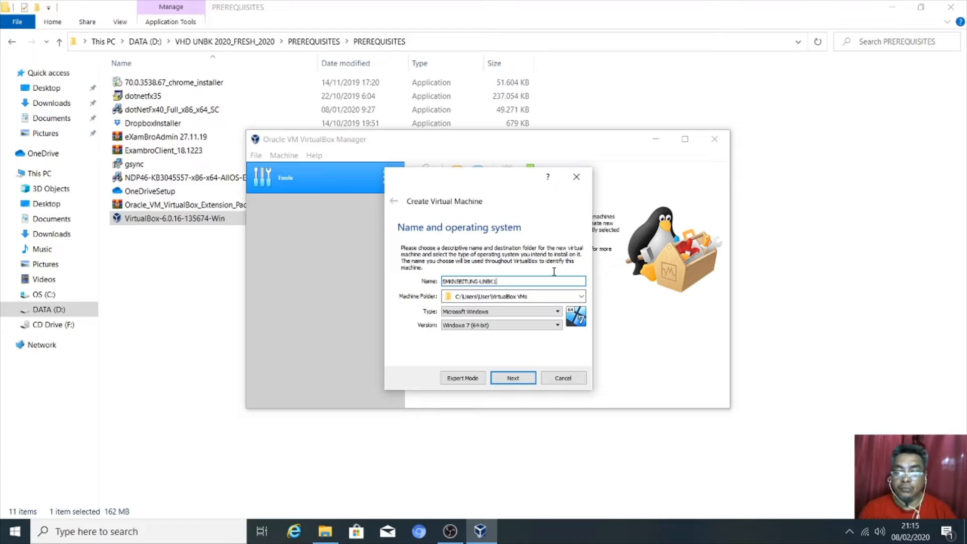
{"action": "left_click", "coordinate": [559, 326]}
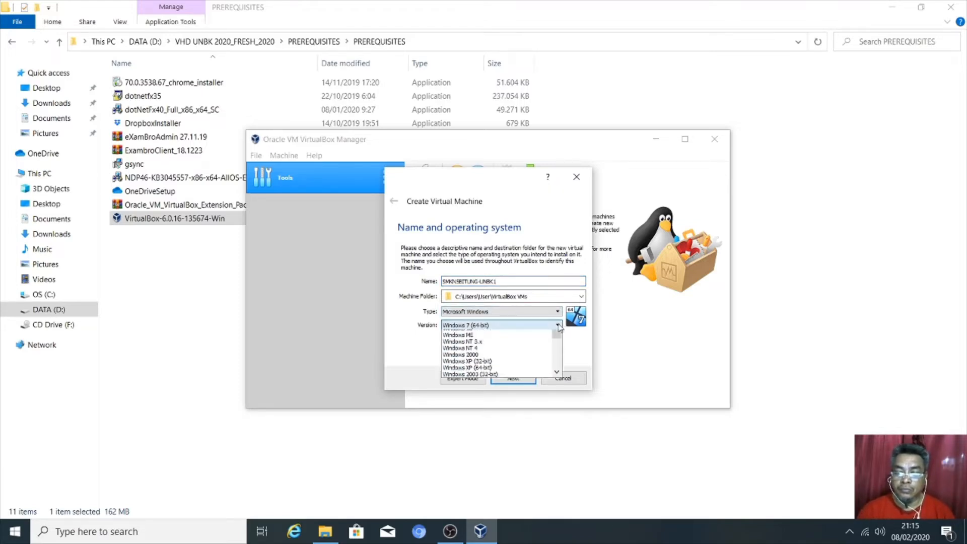
{"action": "scroll", "coordinate": [537, 373], "scroll_direction": "down", "scroll_amount": 3}
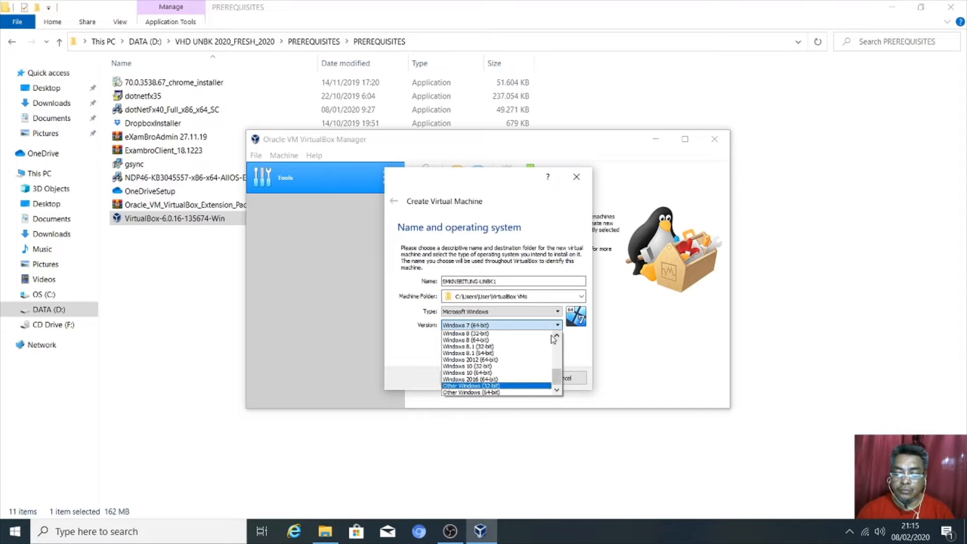
{"action": "left_click", "coordinate": [524, 360]}
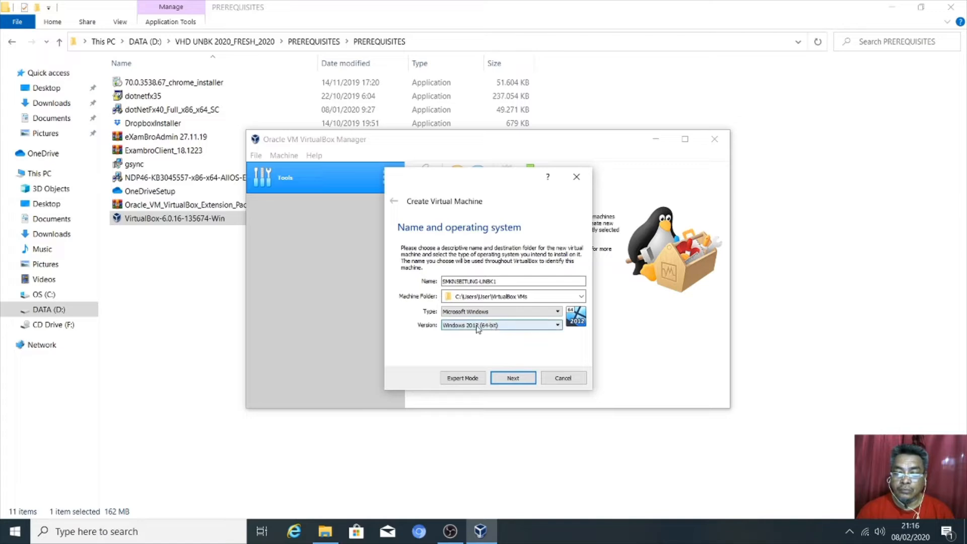
{"action": "left_click", "coordinate": [512, 378]}
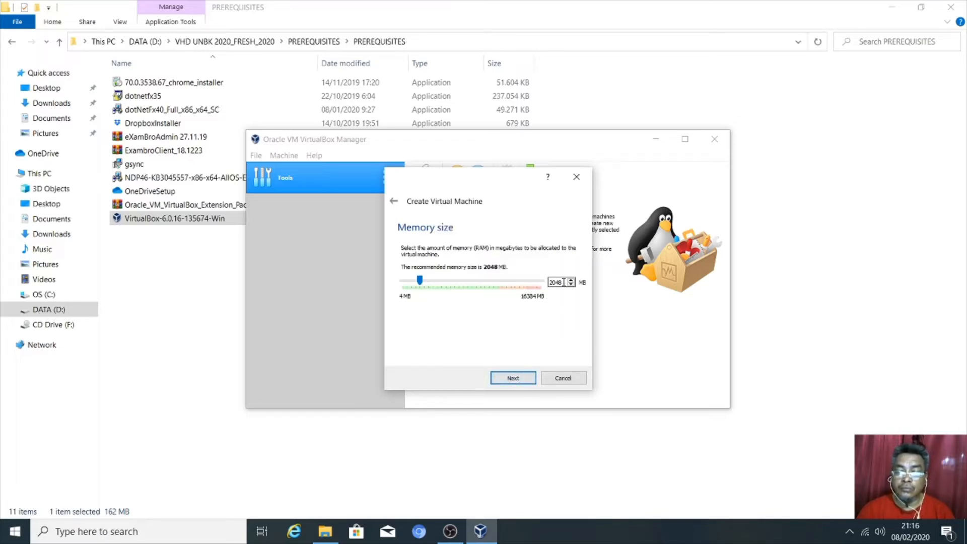
Set the new machine's memory size to 8000 MB and continue to the hard disk options.
{"action": "left_click_drag", "start_coordinate": [563, 282], "coordinate": [549, 282]}
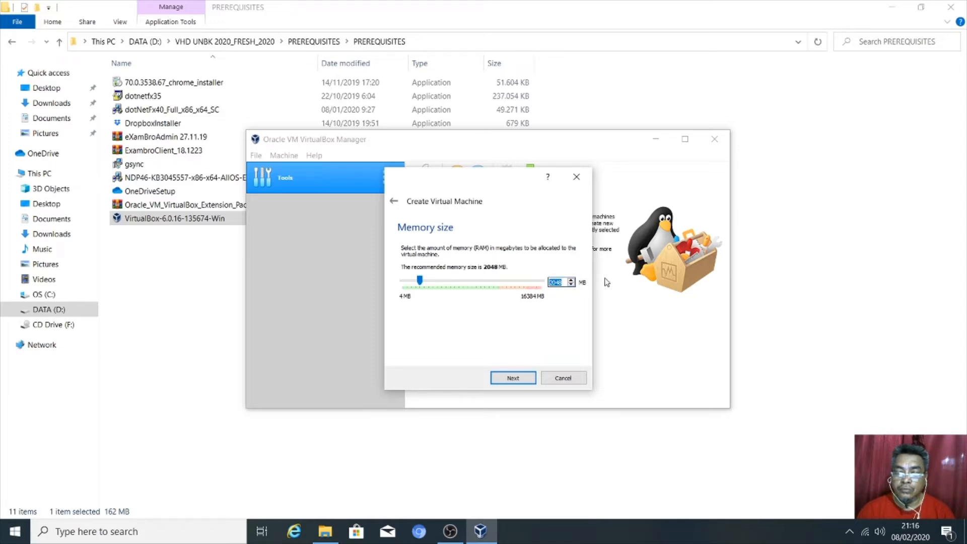
{"action": "type", "text": "8000"}
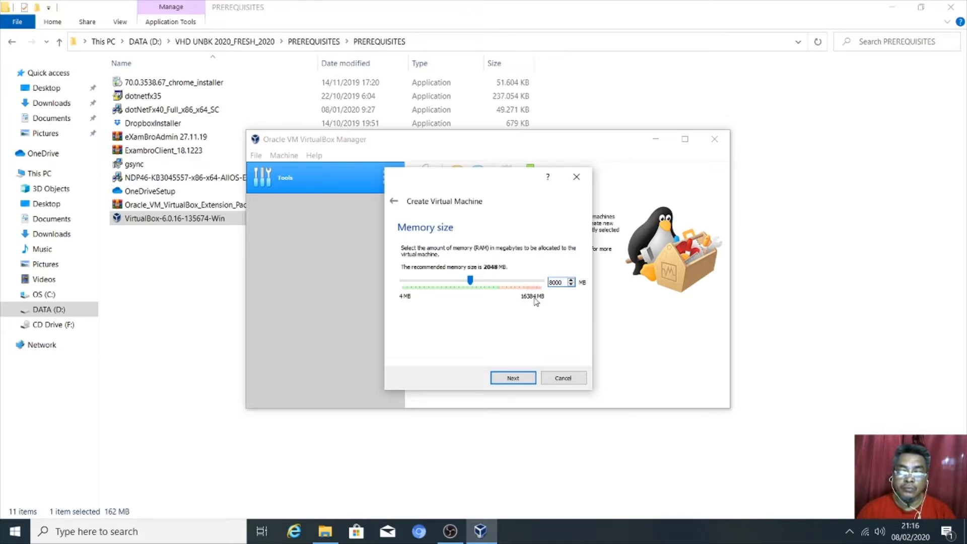
{"action": "left_click", "coordinate": [512, 378]}
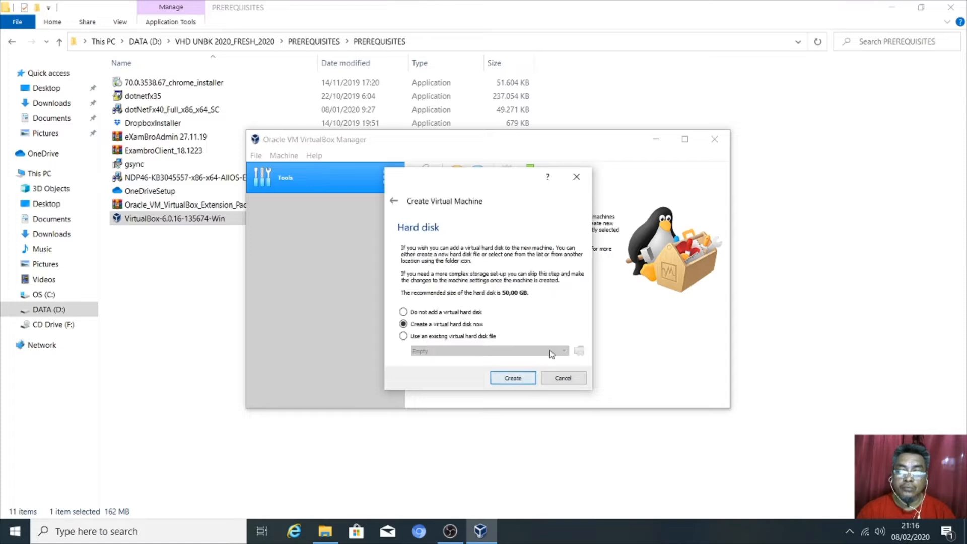
Choose to use an existing virtual hard disk file and browse to VHD UNBK 2020_FRESH_2020 on the DATA (D:) drive.
{"action": "left_click", "coordinate": [492, 335]}
{"action": "left_click", "coordinate": [579, 351]}
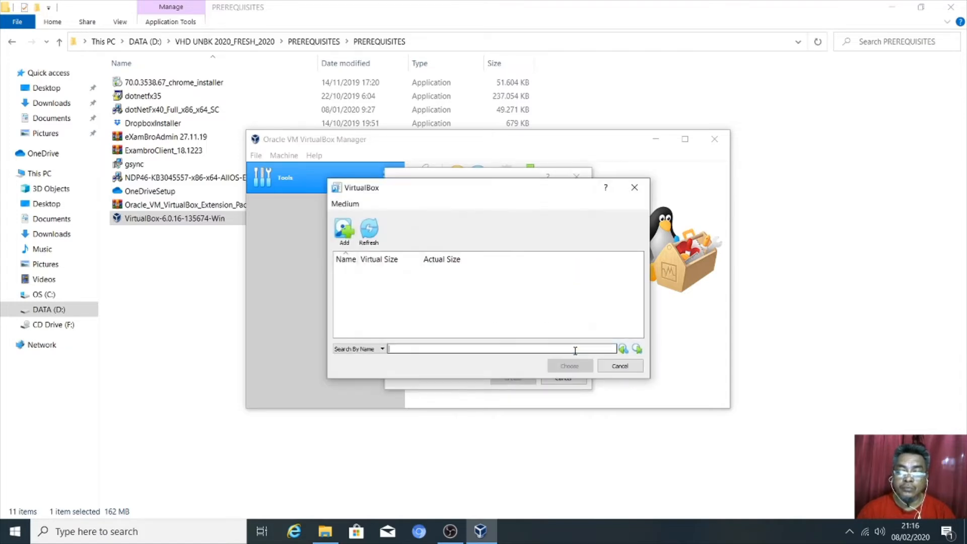
{"action": "left_click", "coordinate": [344, 232]}
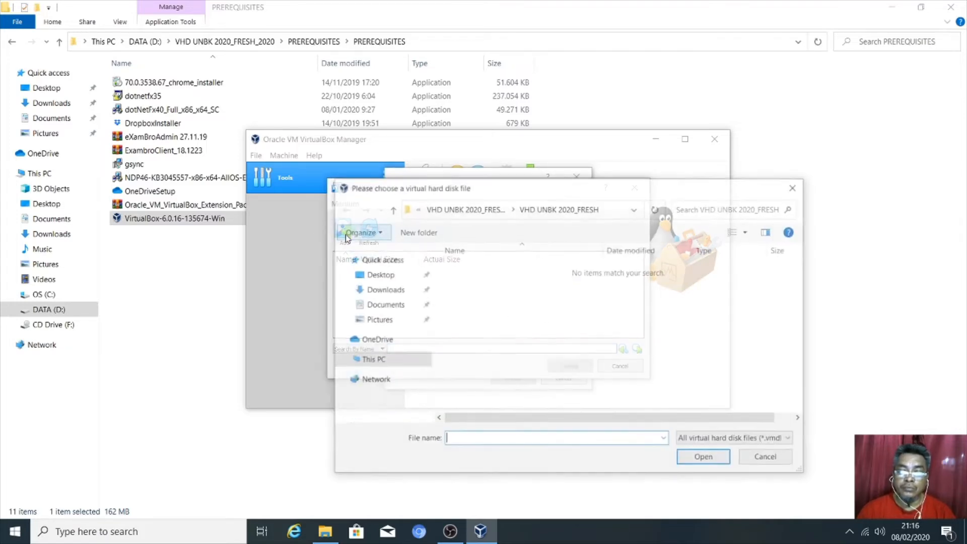
{"action": "left_click", "coordinate": [394, 395]}
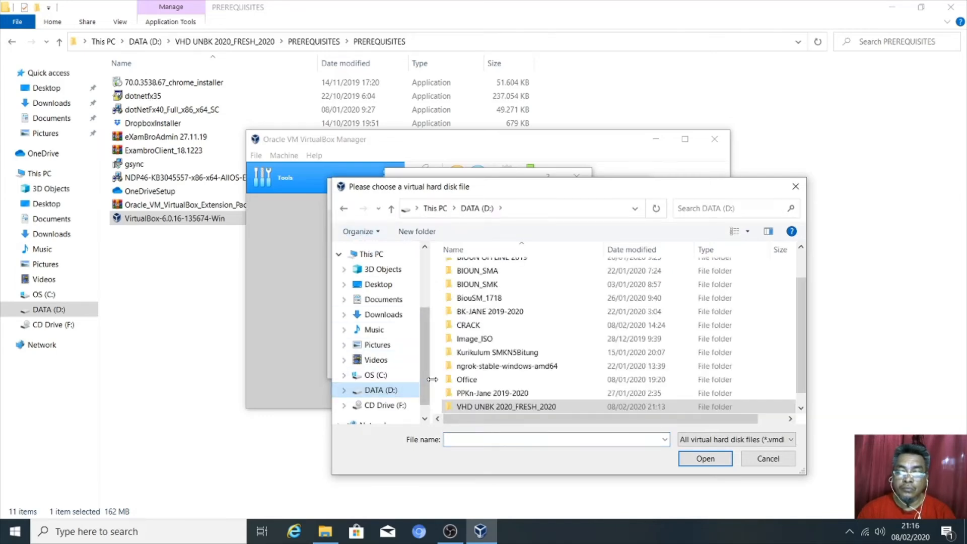
{"action": "double_click", "coordinate": [510, 408]}
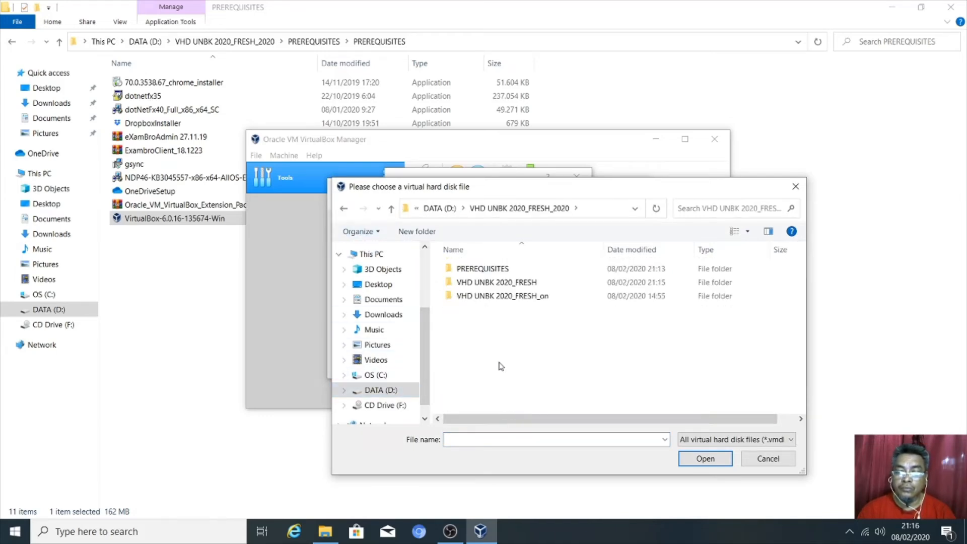
{"action": "left_click", "coordinate": [524, 283]}
{"action": "double_click", "coordinate": [523, 284]}
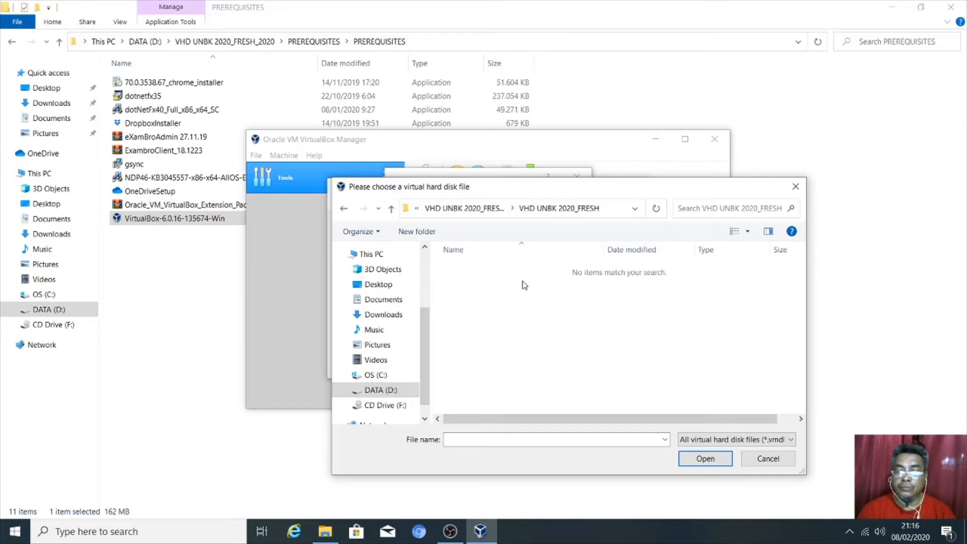
{"action": "left_click", "coordinate": [481, 208]}
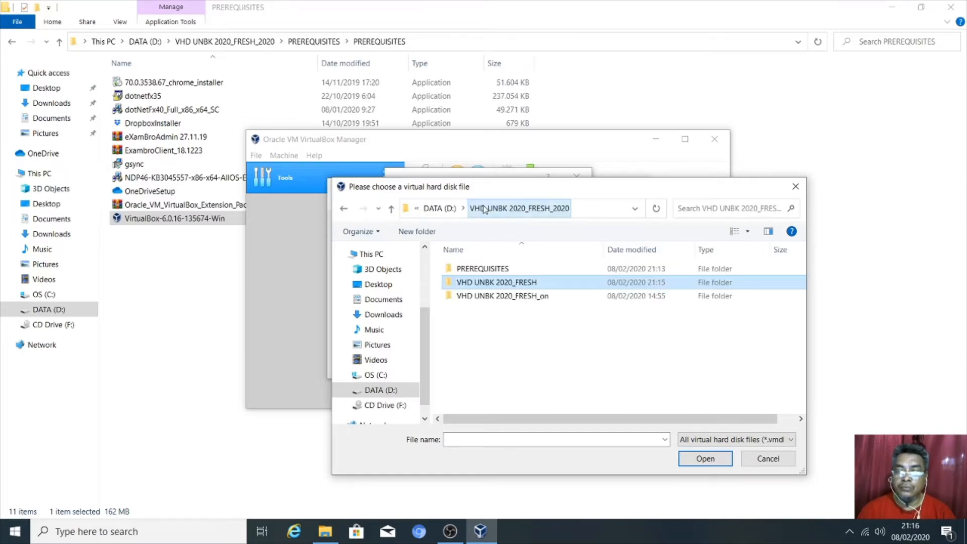
Use the VHD UNBK 2020_FRESH disk from the VHD UNBK 2020_FRESH_on folder as the hard disk and create the machine.
{"action": "double_click", "coordinate": [490, 298]}
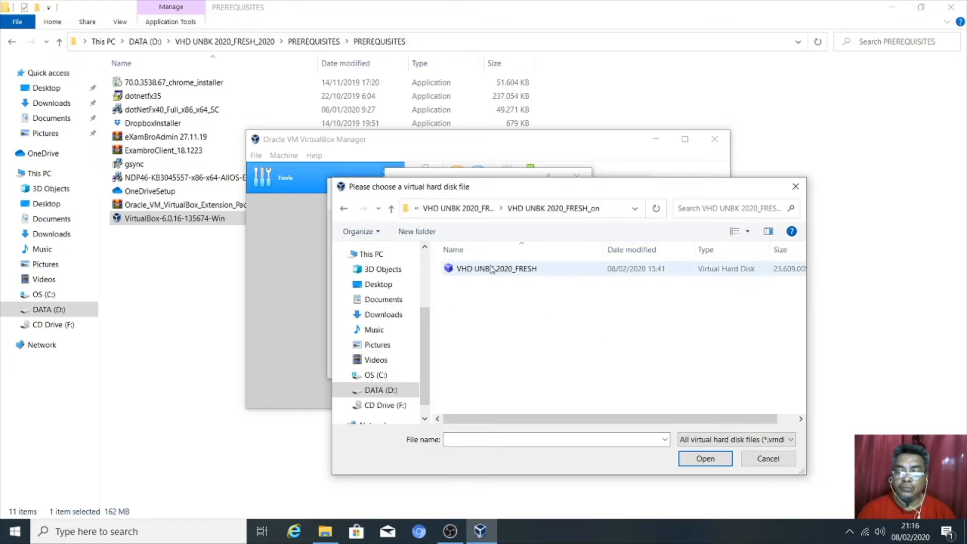
{"action": "left_click", "coordinate": [492, 271]}
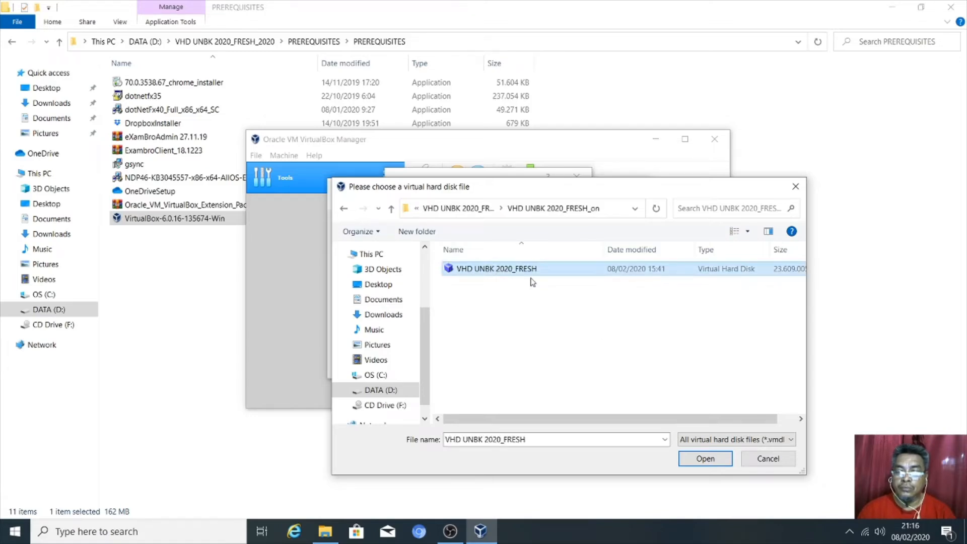
{"action": "left_click", "coordinate": [722, 466]}
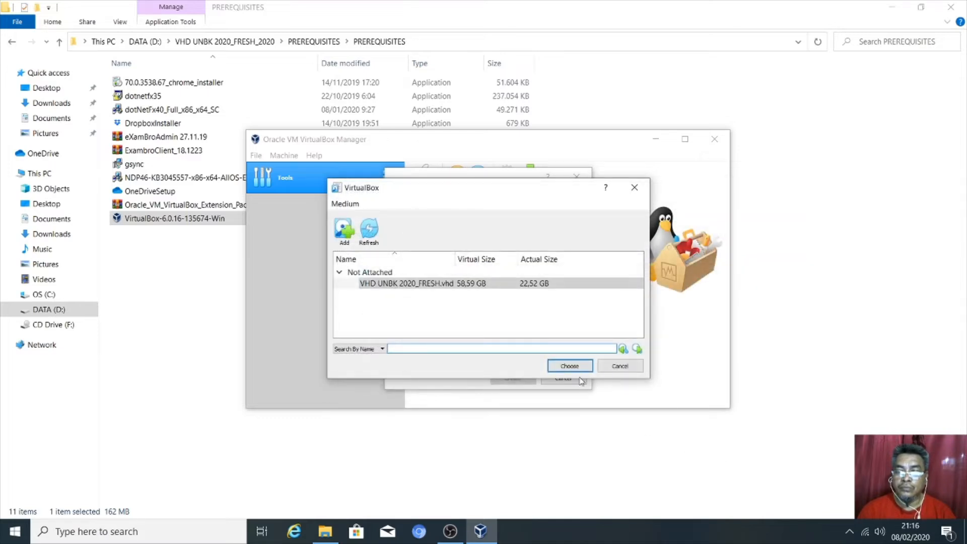
{"action": "left_click", "coordinate": [570, 366]}
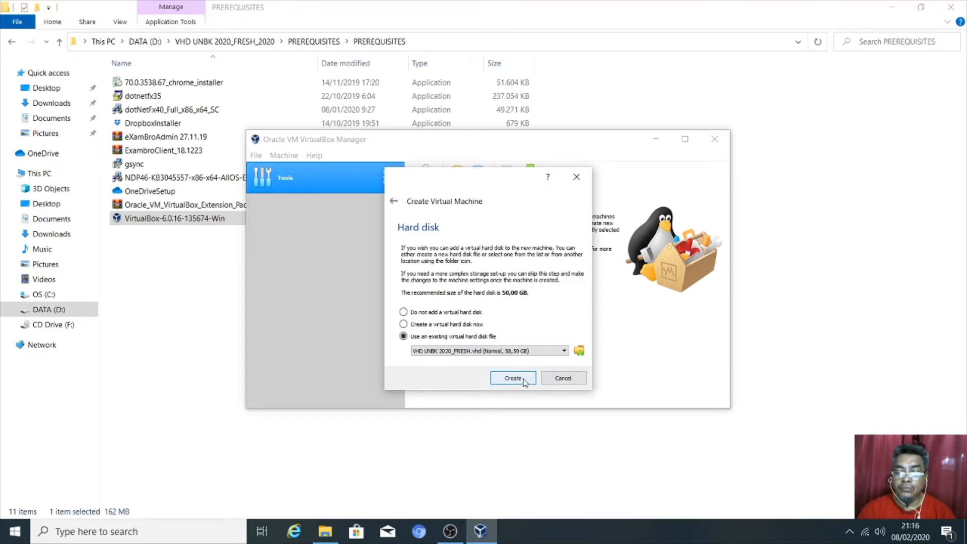
{"action": "left_click", "coordinate": [524, 382]}
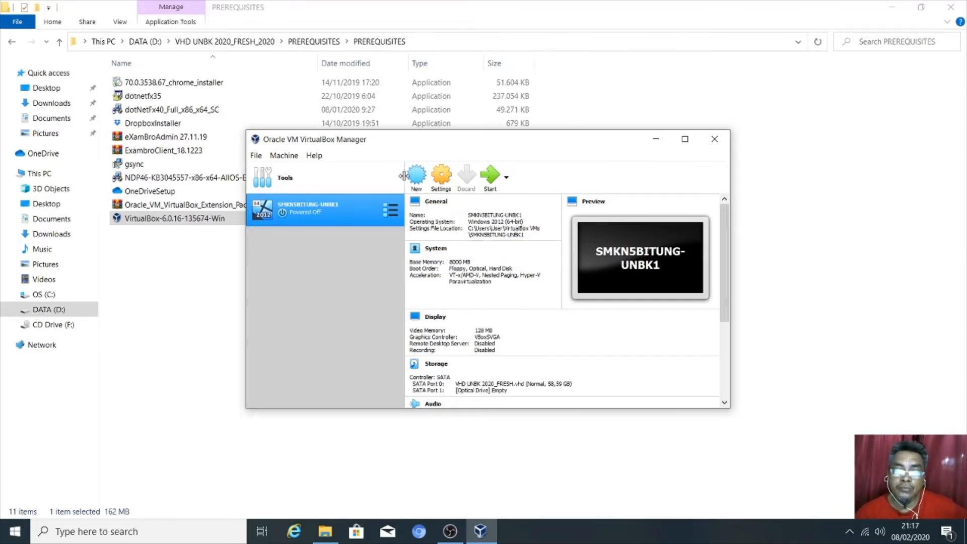
In the settings of SMKN5BITUNG-UNBK1, set the number of processors to 2.
{"action": "left_click", "coordinate": [446, 176]}
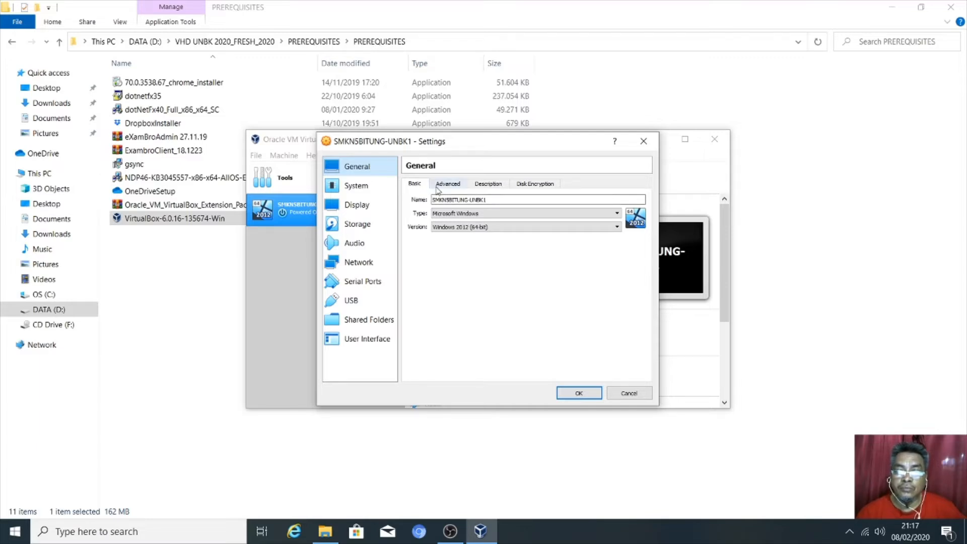
{"action": "left_click", "coordinate": [437, 186]}
{"action": "left_click", "coordinate": [347, 190]}
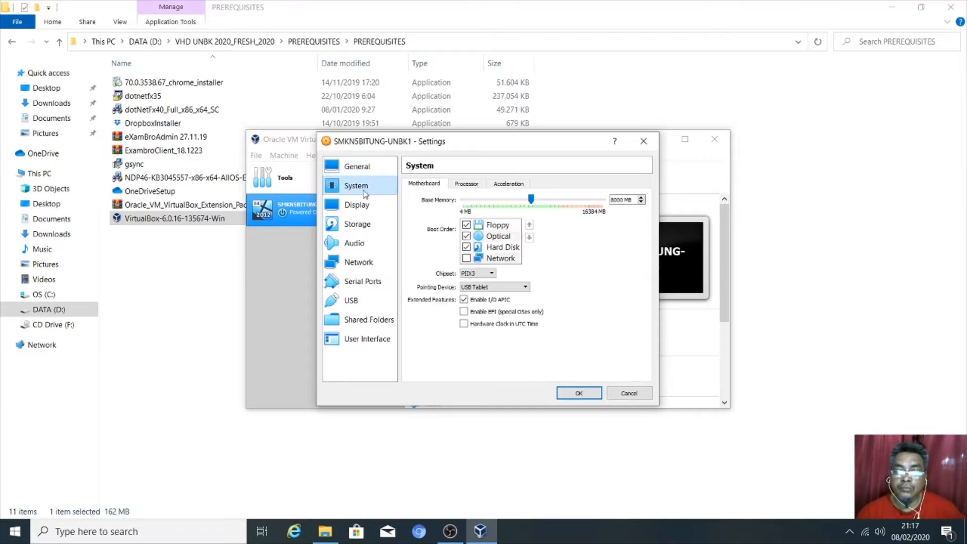
{"action": "left_click", "coordinate": [475, 186]}
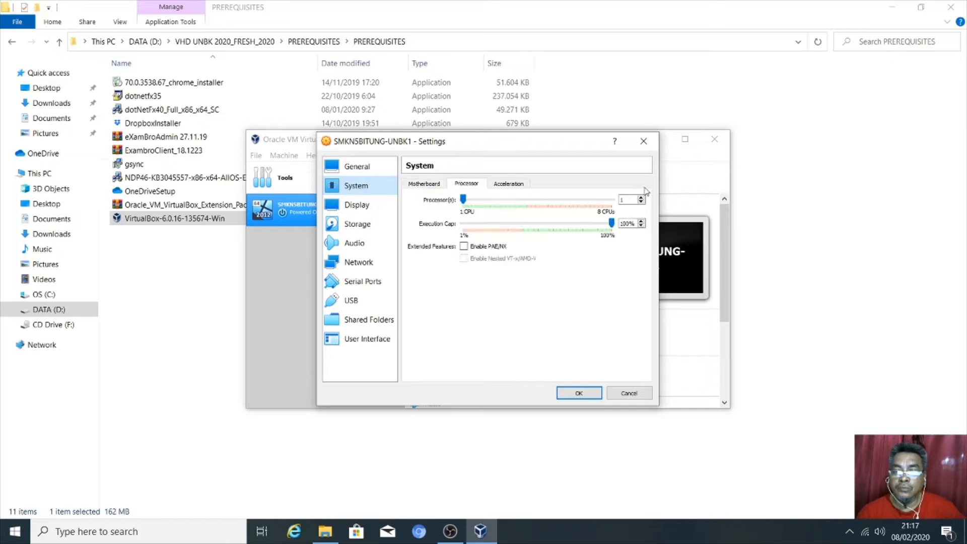
{"action": "left_click", "coordinate": [642, 198]}
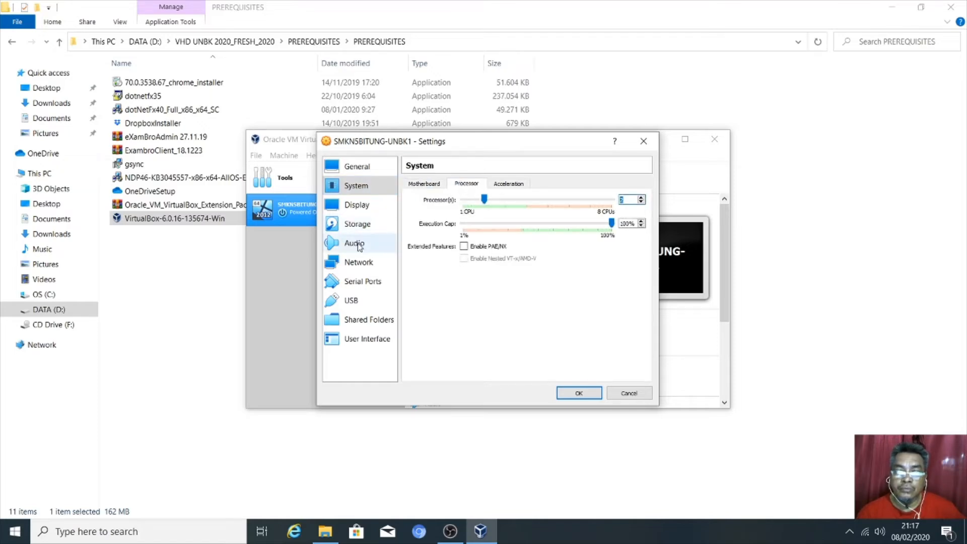
Attach the machine's network Adapter 1 to Bridged Adapter and show the available host adapters.
{"action": "left_click", "coordinate": [359, 262]}
{"action": "left_click", "coordinate": [489, 211]}
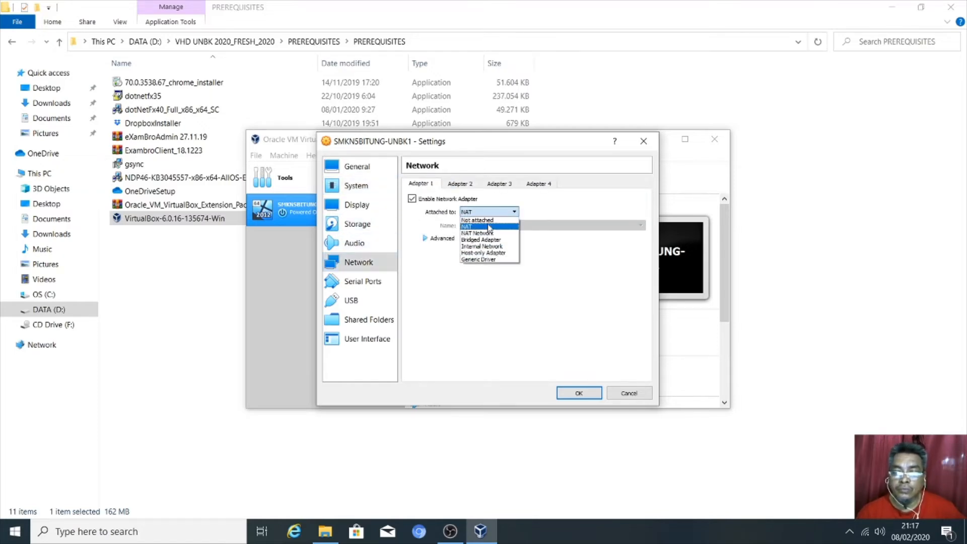
{"action": "left_click", "coordinate": [484, 240]}
{"action": "left_click", "coordinate": [484, 227]}
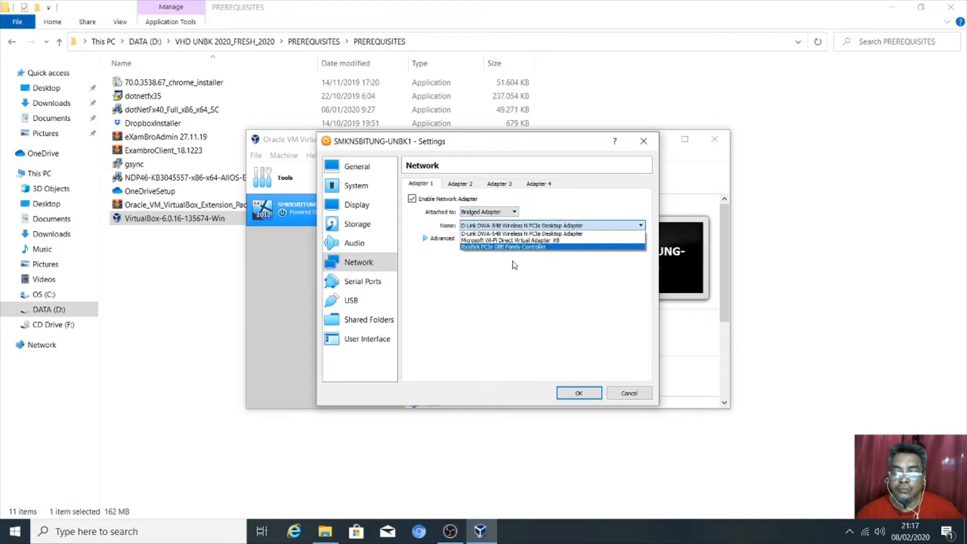
In the Windows network settings, open the Internet Protocol Version 4 (TCP/IPv4) properties of the Ethernet adapter.
{"action": "right_click", "coordinate": [864, 532]}
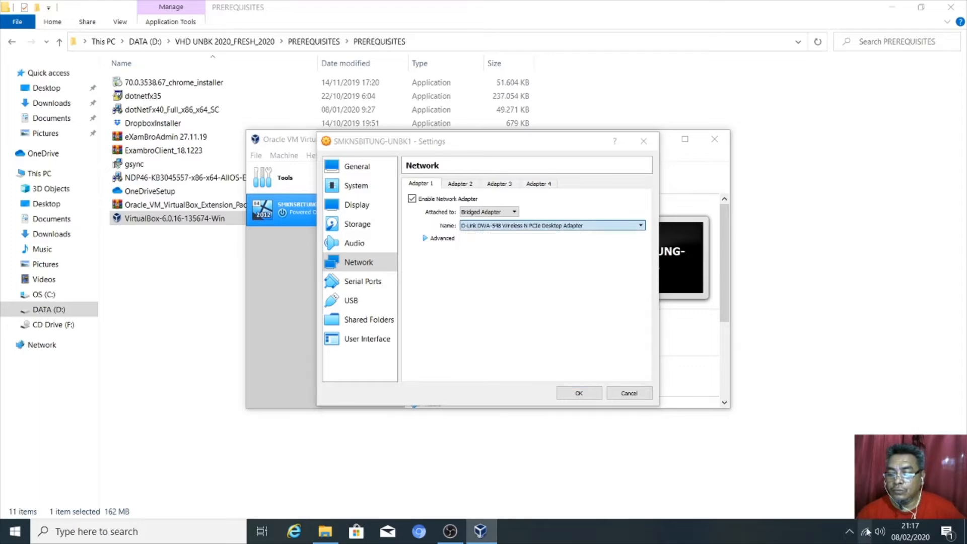
{"action": "left_click", "coordinate": [851, 512]}
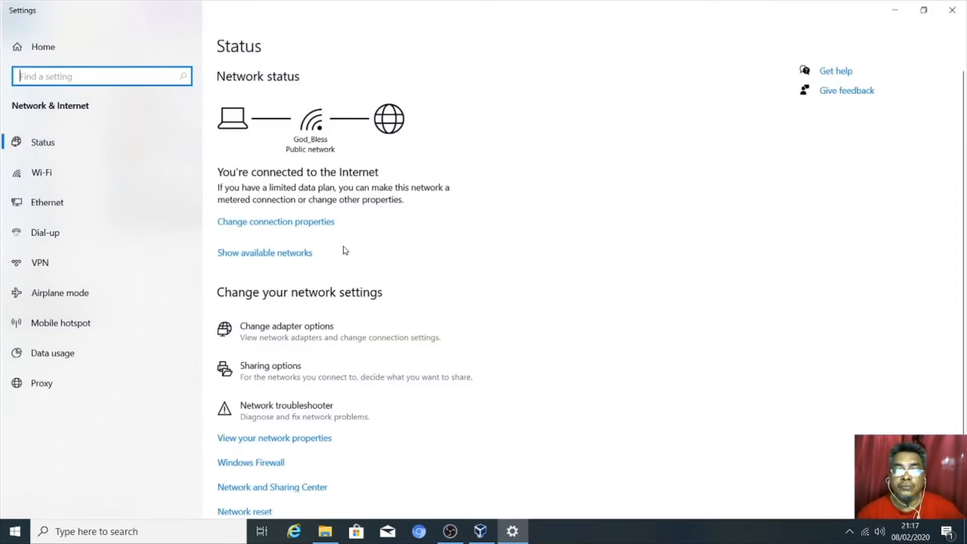
{"action": "left_click", "coordinate": [129, 199]}
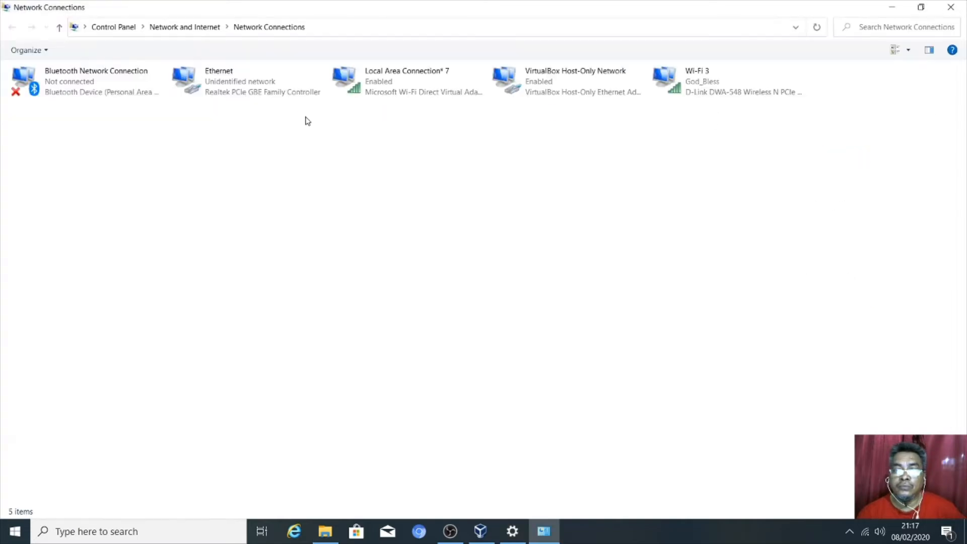
{"action": "left_click", "coordinate": [249, 83]}
{"action": "right_click", "coordinate": [249, 83]}
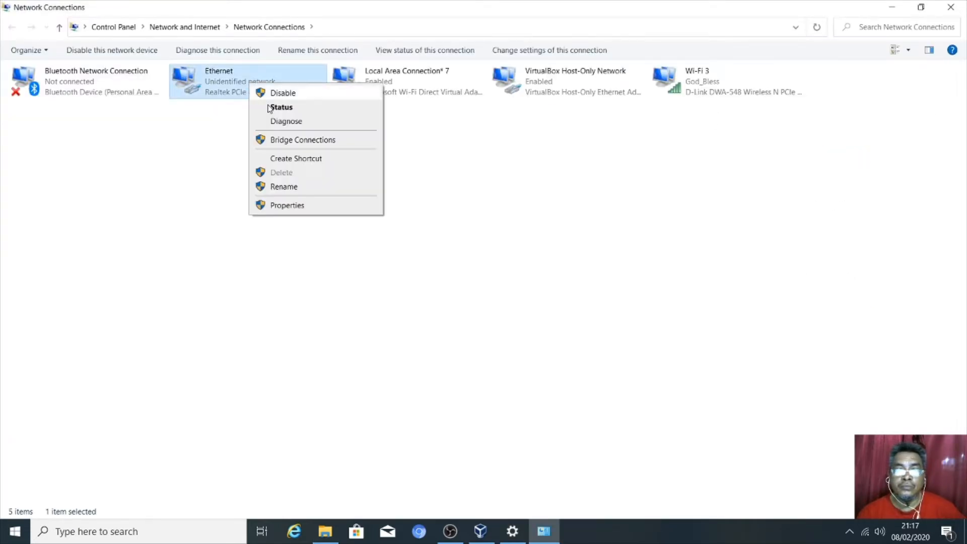
{"action": "left_click", "coordinate": [317, 205]}
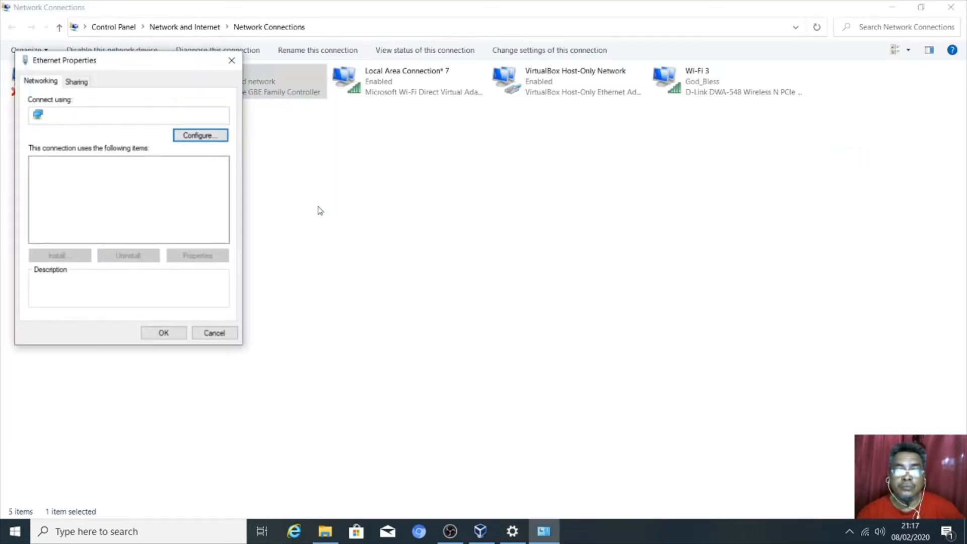
{"action": "left_click", "coordinate": [160, 205]}
{"action": "left_click", "coordinate": [199, 256]}
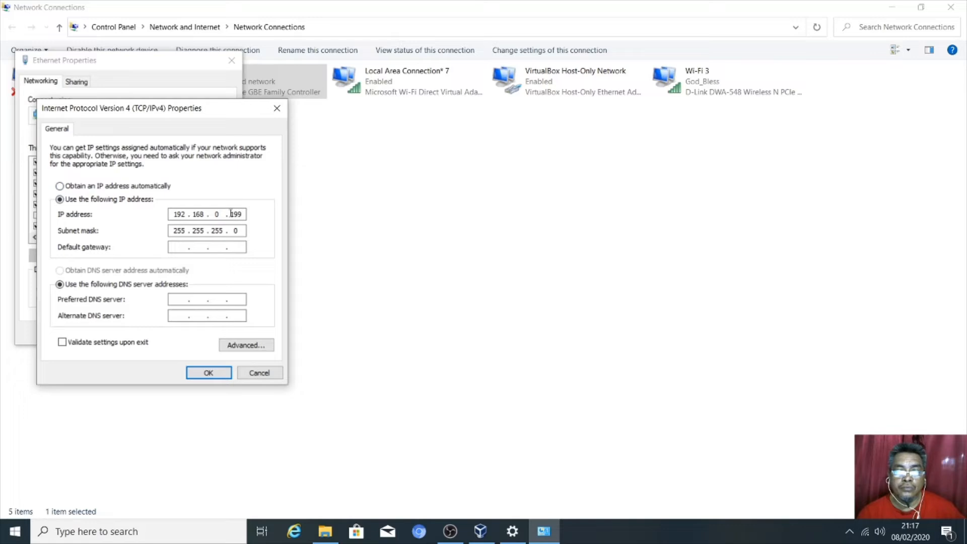
Assign the Ethernet adapter the static IP address 192.168.0.199 with subnet mask 255.255.255.0 and apply it.
{"action": "left_click_drag", "start_coordinate": [231, 214], "coordinate": [244, 213]}
{"action": "left_click", "coordinate": [126, 186]}
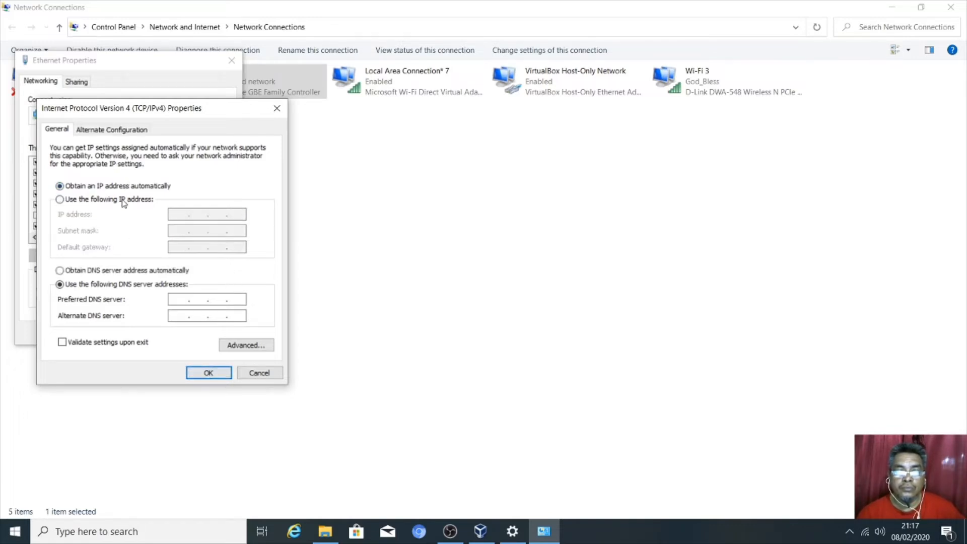
{"action": "left_click", "coordinate": [125, 198]}
{"action": "left_click", "coordinate": [171, 213]}
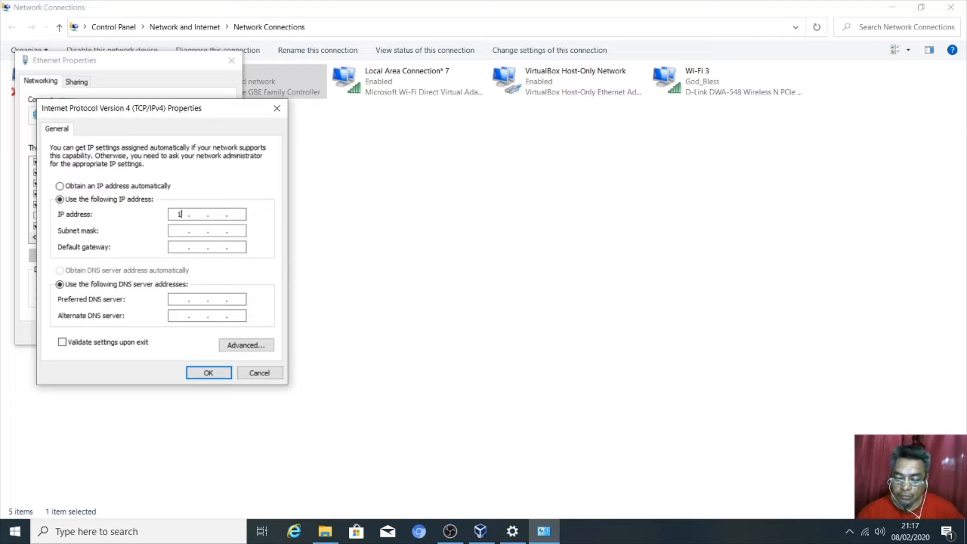
{"action": "type", "text": "192 . 168"}
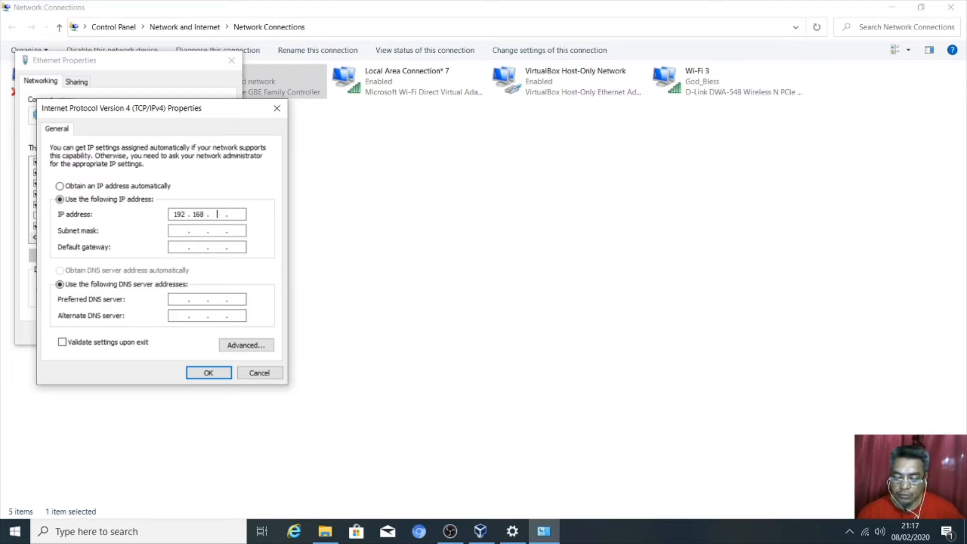
{"action": "left_click", "coordinate": [239, 217]}
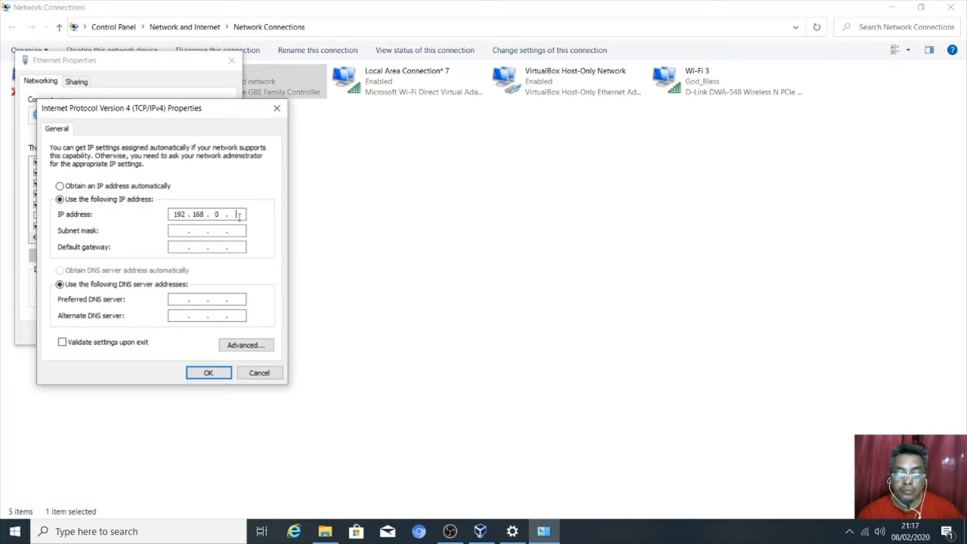
{"action": "type", "text": "199"}
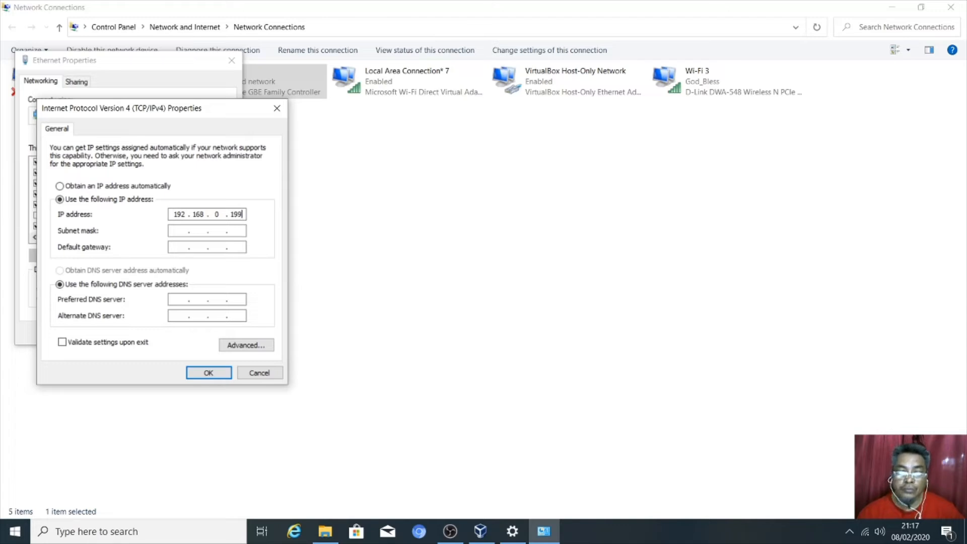
{"action": "left_click", "coordinate": [188, 229]}
{"action": "left_click", "coordinate": [209, 374]}
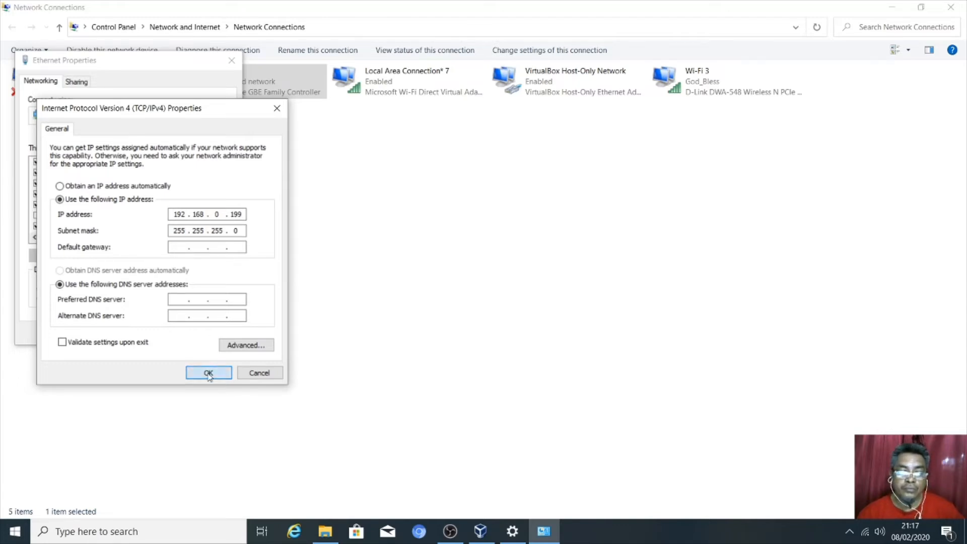
{"action": "left_click", "coordinate": [171, 333]}
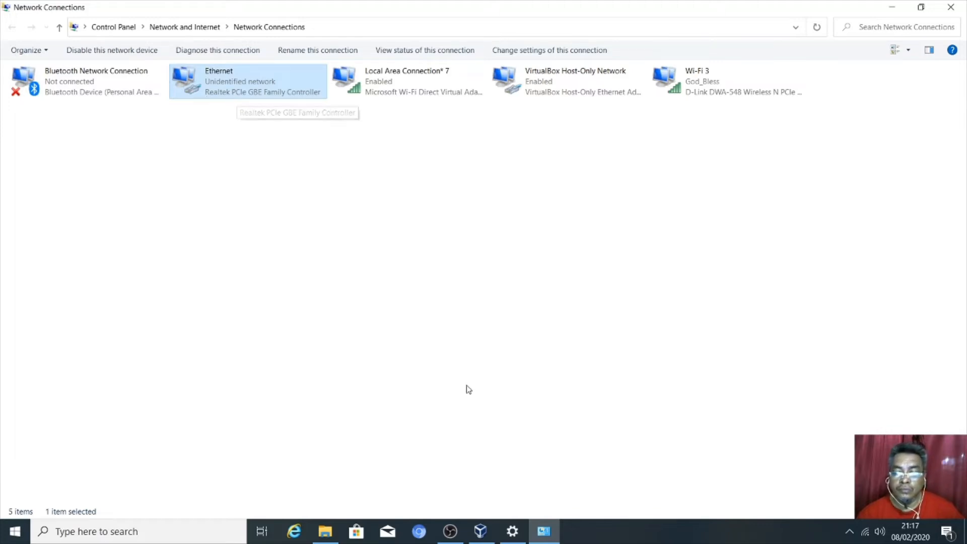
Switch to VirtualBox and bridge the machine's network Adapter 1 to the Realtek PCIe GBE Family Controller.
{"action": "left_click", "coordinate": [481, 530]}
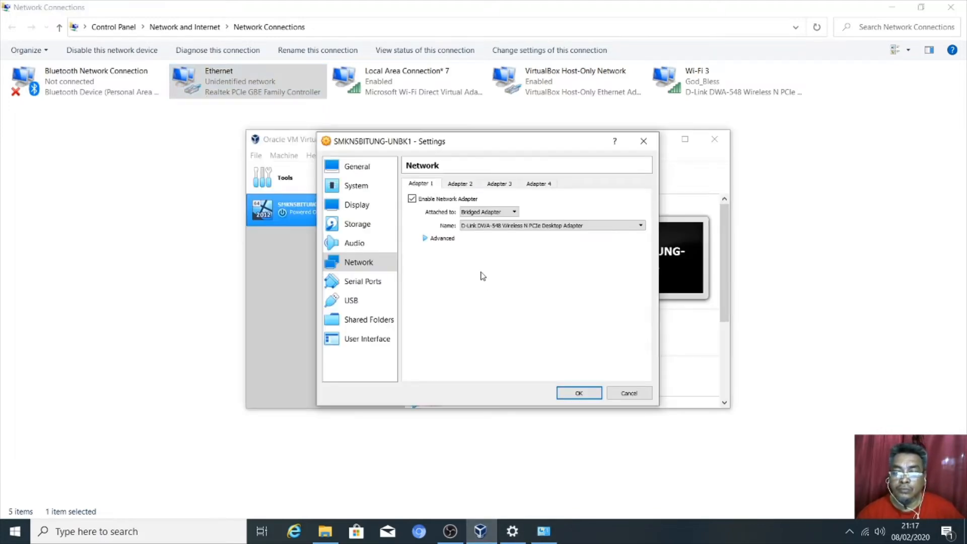
{"action": "left_click", "coordinate": [477, 226]}
{"action": "left_click", "coordinate": [477, 247]}
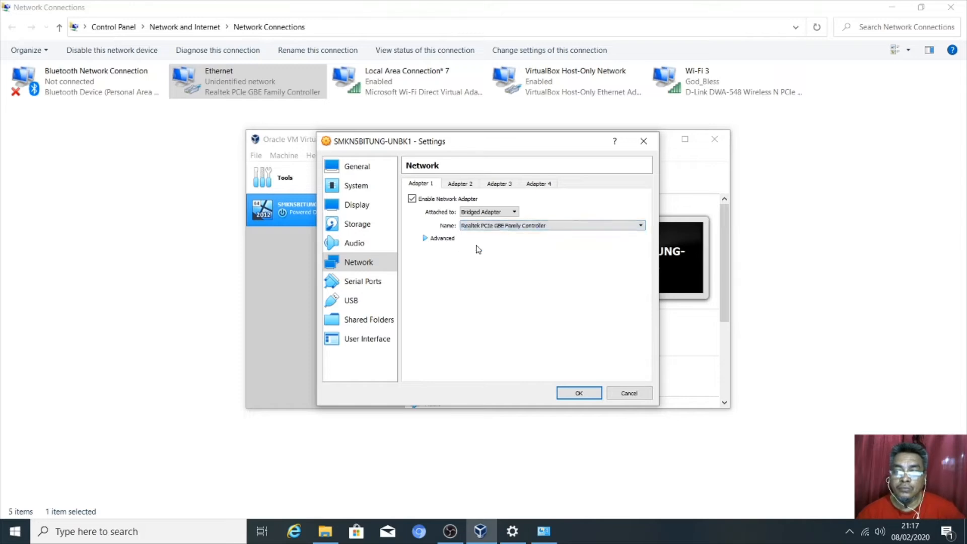
Enable network Adapter 2 attached to NAT and save the virtual machine's settings.
{"action": "left_click", "coordinate": [463, 184]}
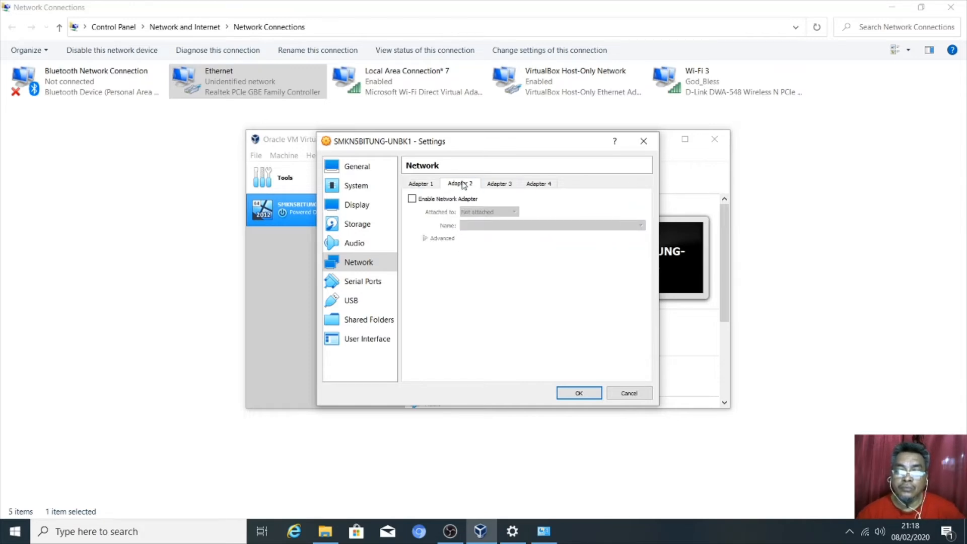
{"action": "left_click", "coordinate": [441, 199]}
{"action": "left_click", "coordinate": [488, 212]}
{"action": "left_click", "coordinate": [482, 218]}
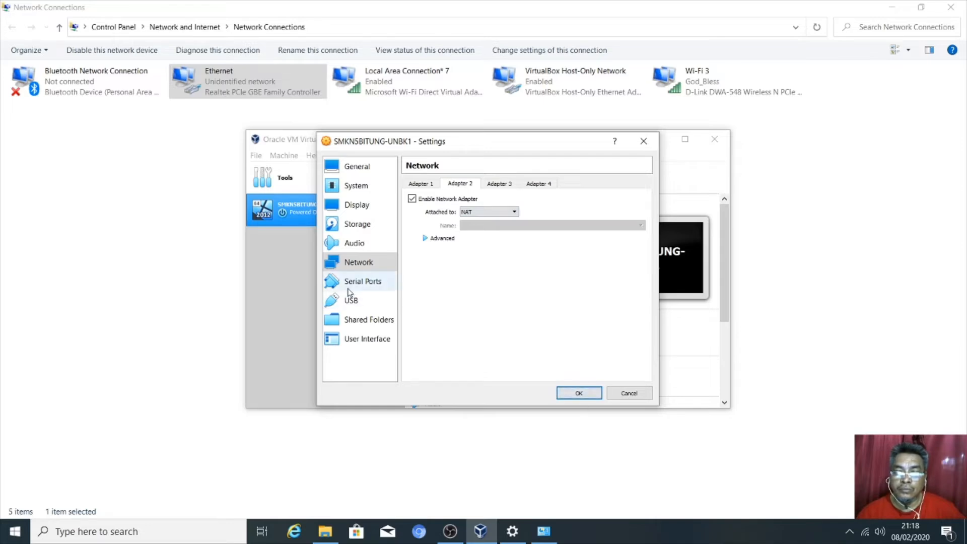
{"action": "left_click", "coordinate": [592, 397]}
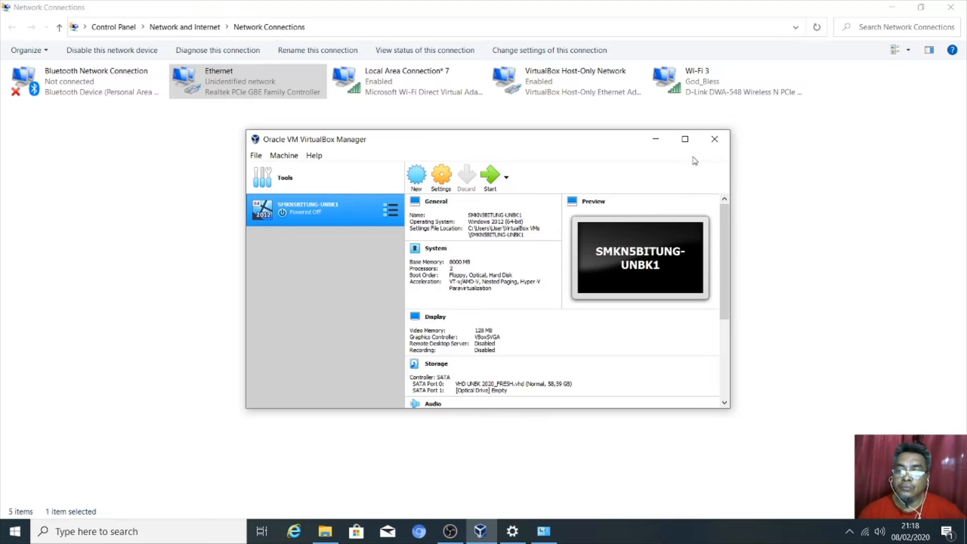
Close VirtualBox Manager, Network Connections and the Windows Settings window.
{"action": "left_click", "coordinate": [708, 142]}
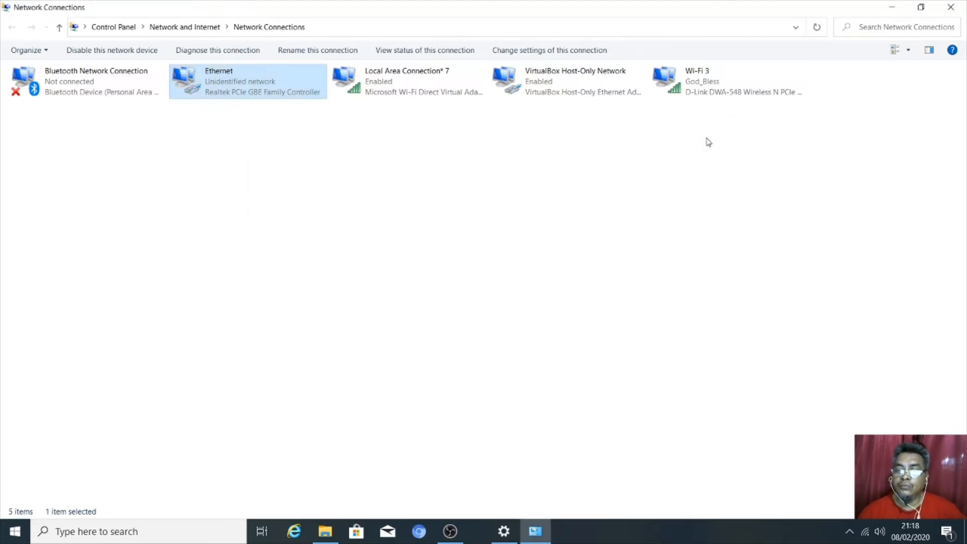
{"action": "left_click", "coordinate": [951, 7]}
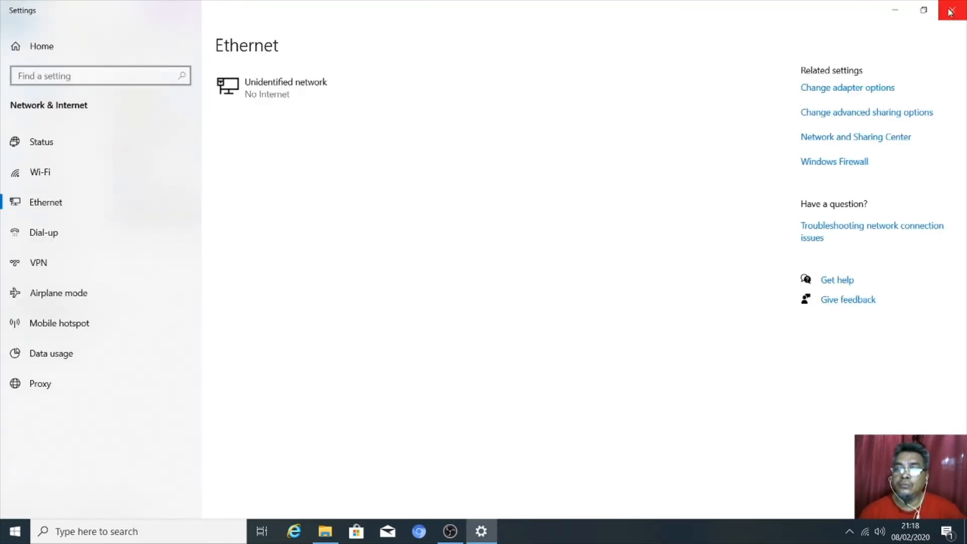
{"action": "left_click", "coordinate": [951, 10]}
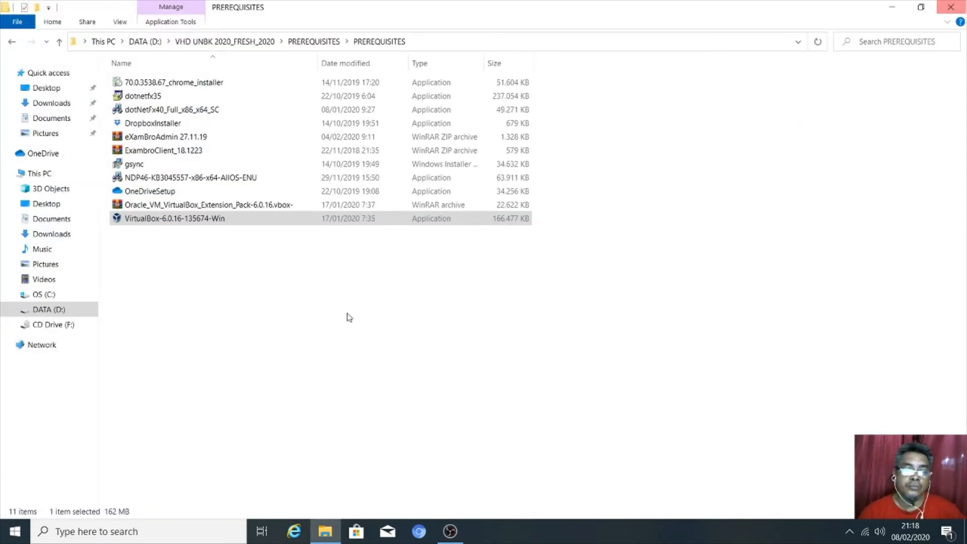
In the inner PREREQUISITES folder of VHD UNBK 2020_FRESH_2020 on DATA (D:), extract the eXamBroAdmin 27.11.19 archive into its own folder.
{"action": "left_click", "coordinate": [90, 315]}
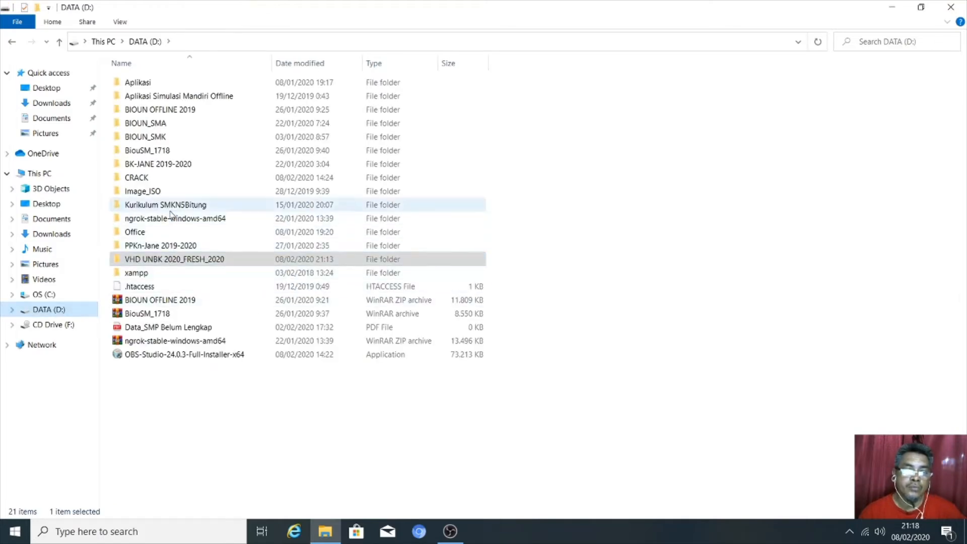
{"action": "double_click", "coordinate": [171, 260]}
{"action": "double_click", "coordinate": [179, 83]}
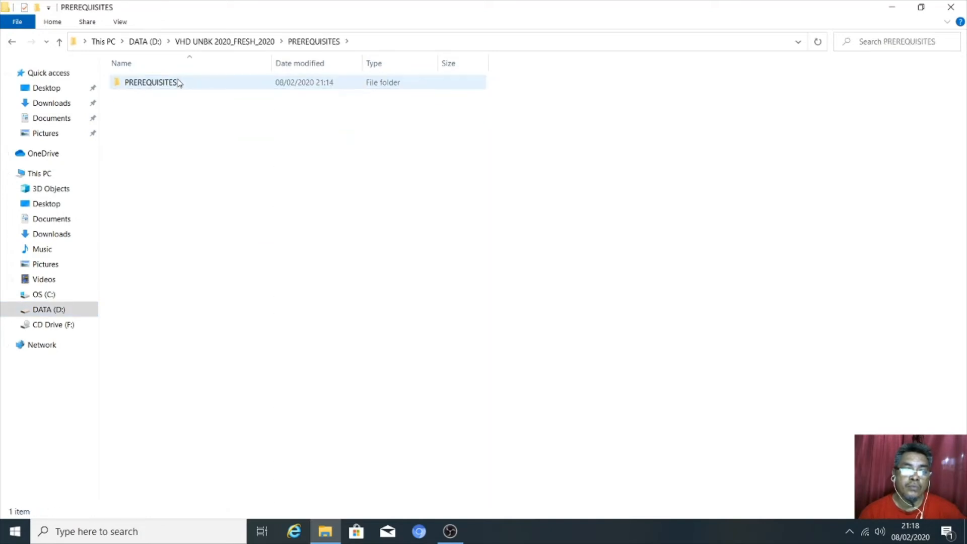
{"action": "double_click", "coordinate": [179, 83]}
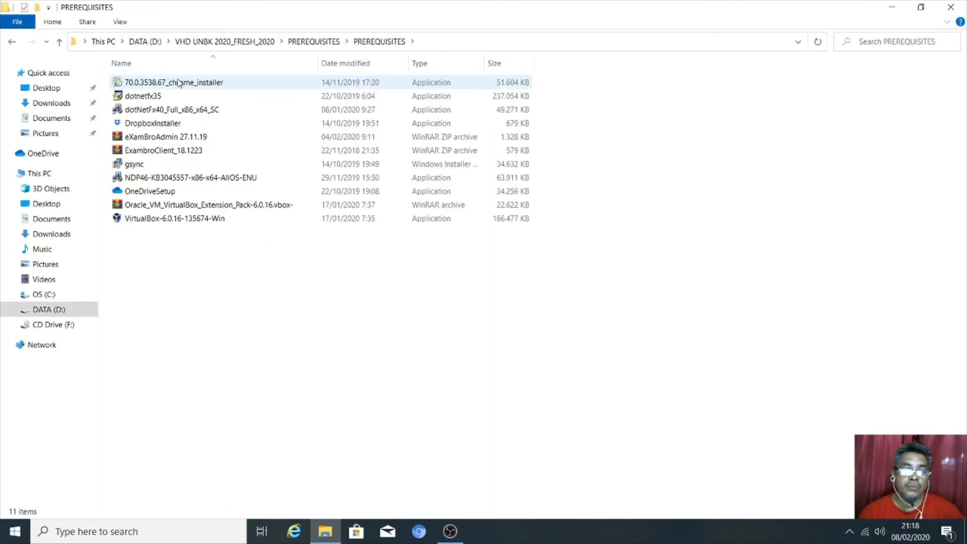
{"action": "left_click", "coordinate": [175, 138]}
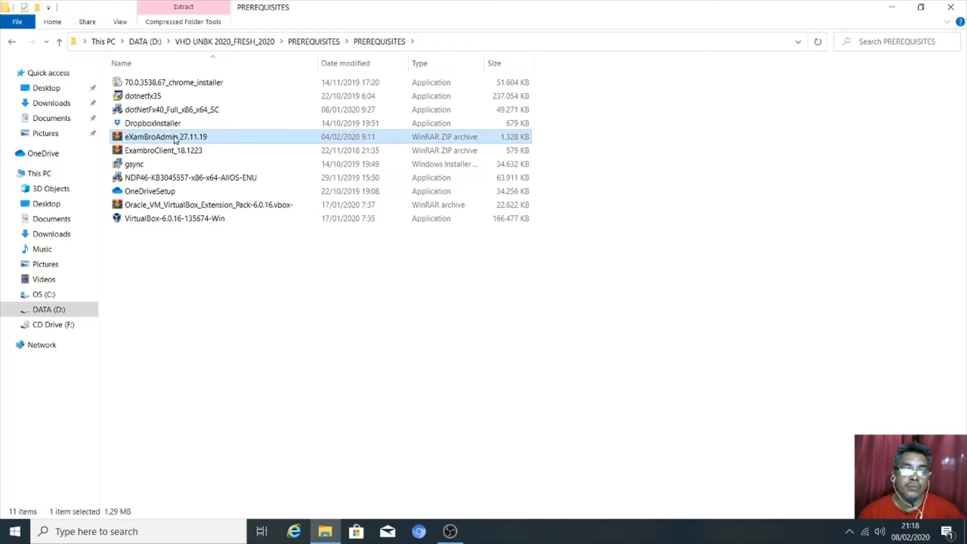
{"action": "right_click", "coordinate": [175, 138]}
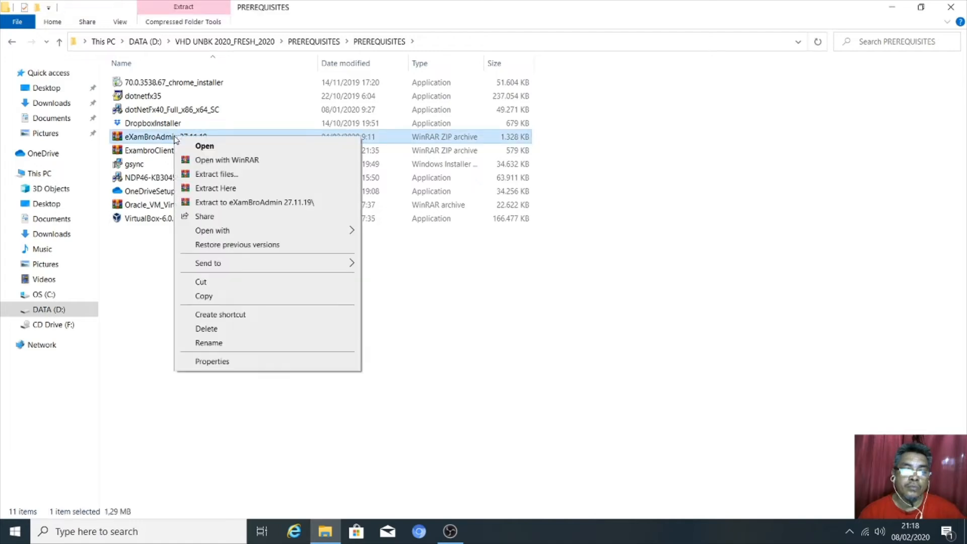
{"action": "left_click", "coordinate": [237, 204]}
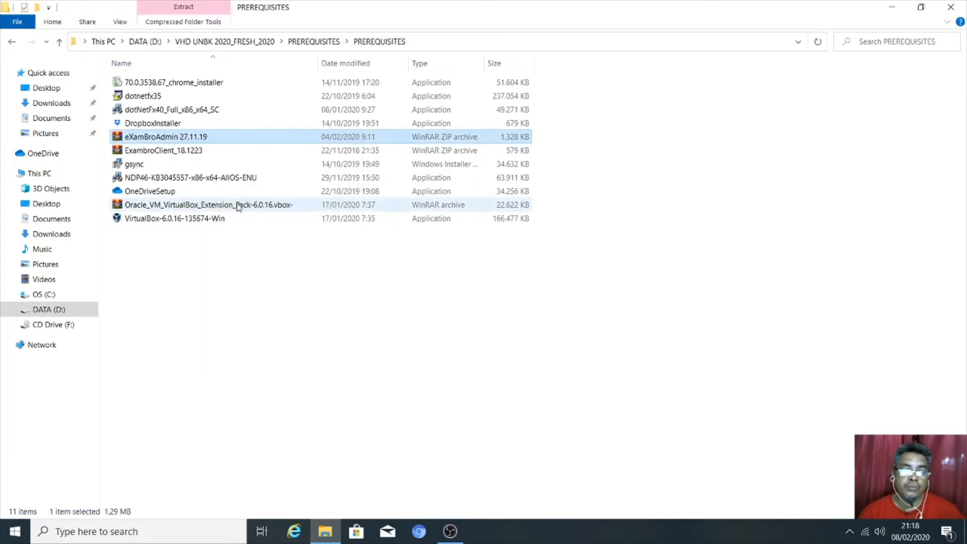
Run the eXamBroAdmin application from the extracted eXamBroAdmin 27.11.19 folder as administrator and allow it to start.
{"action": "left_click", "coordinate": [191, 82]}
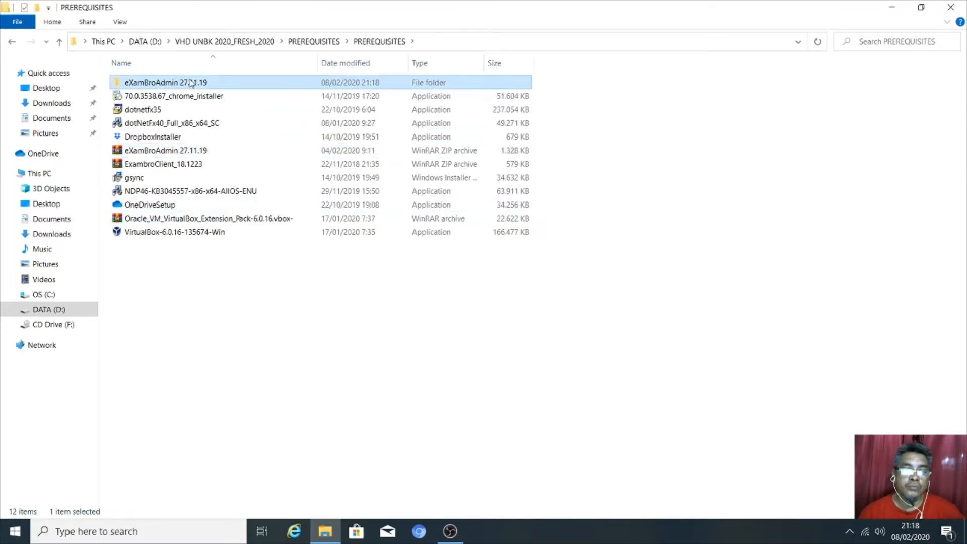
{"action": "double_click", "coordinate": [192, 82]}
{"action": "double_click", "coordinate": [191, 82]}
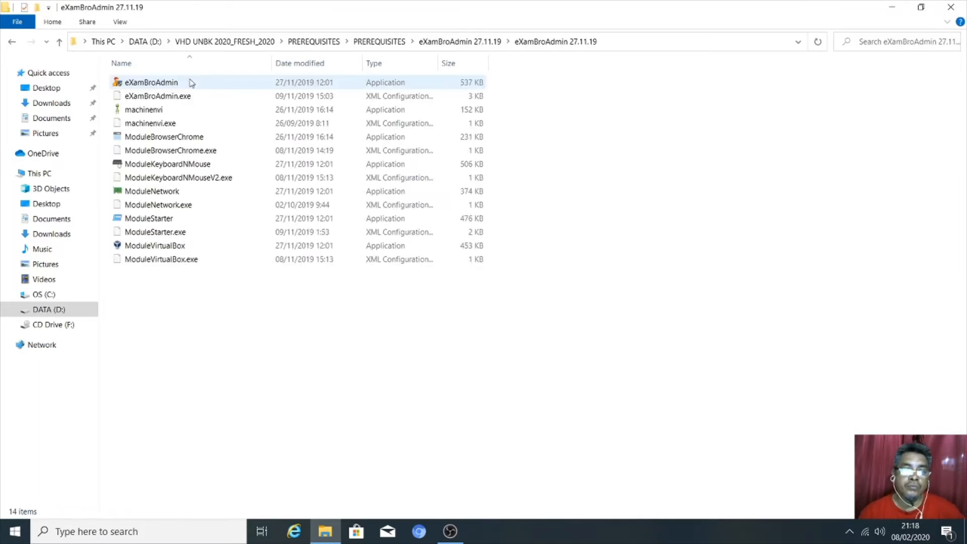
{"action": "left_click", "coordinate": [178, 84]}
{"action": "right_click", "coordinate": [177, 83]}
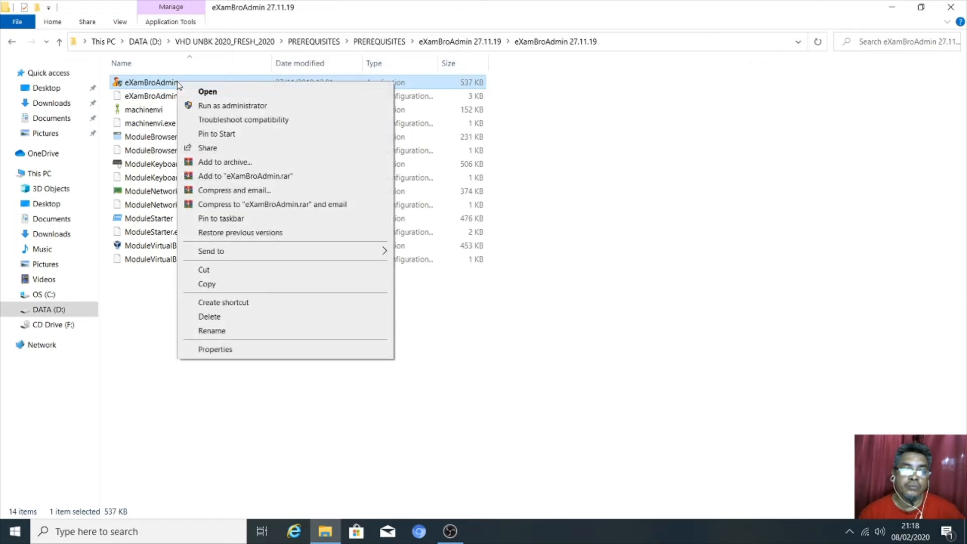
{"action": "left_click", "coordinate": [245, 106]}
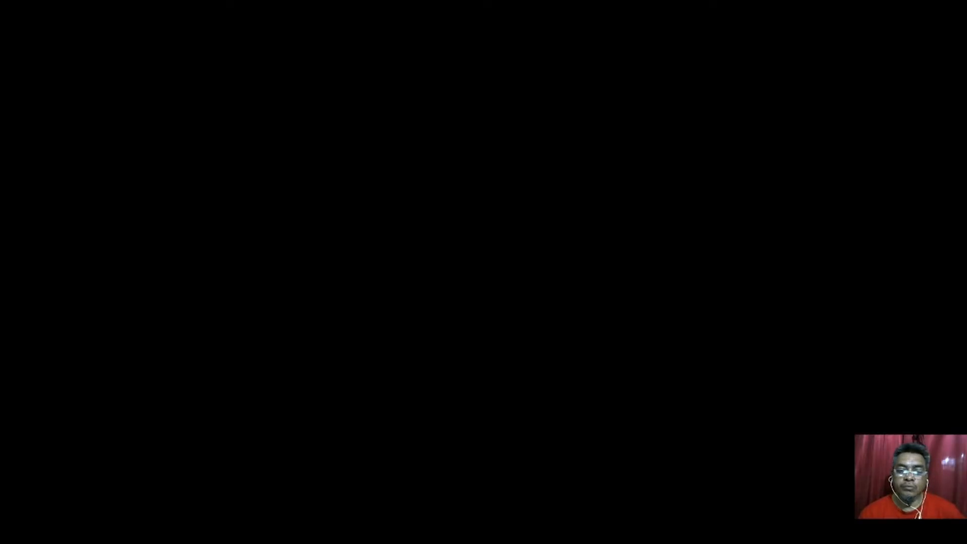
{"action": "left_click", "coordinate": [432, 348]}
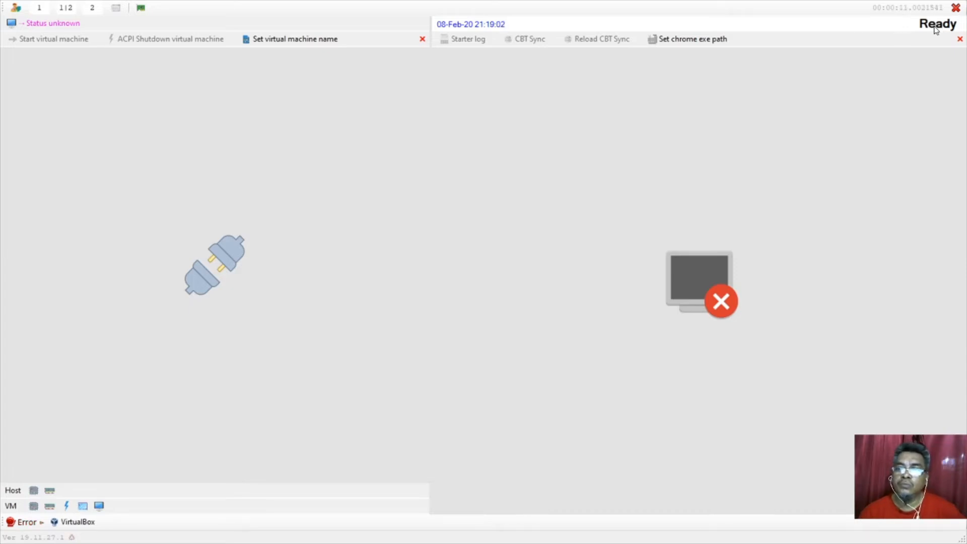
Set the Chrome executable path to the chrome application in the Google Chrome Application folder.
{"action": "left_click", "coordinate": [682, 41]}
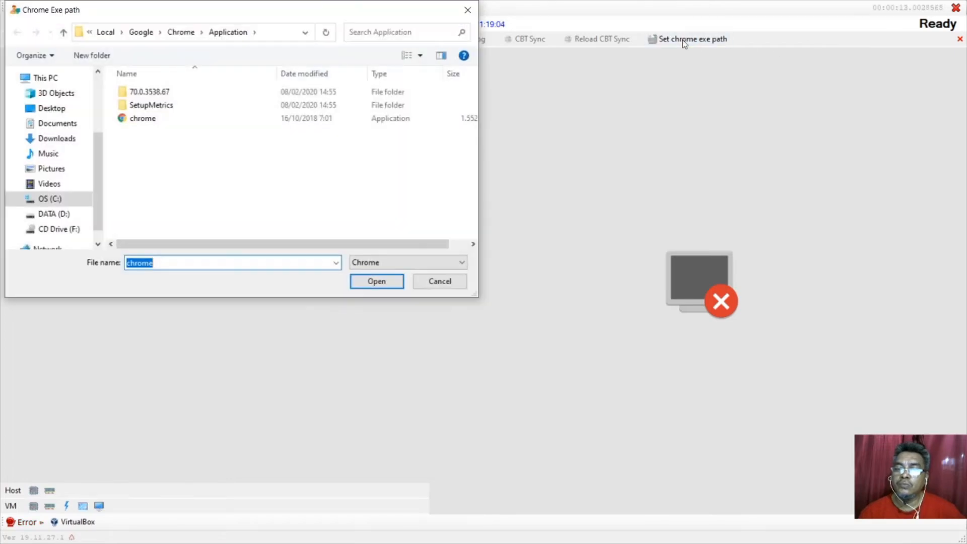
{"action": "left_click", "coordinate": [376, 281]}
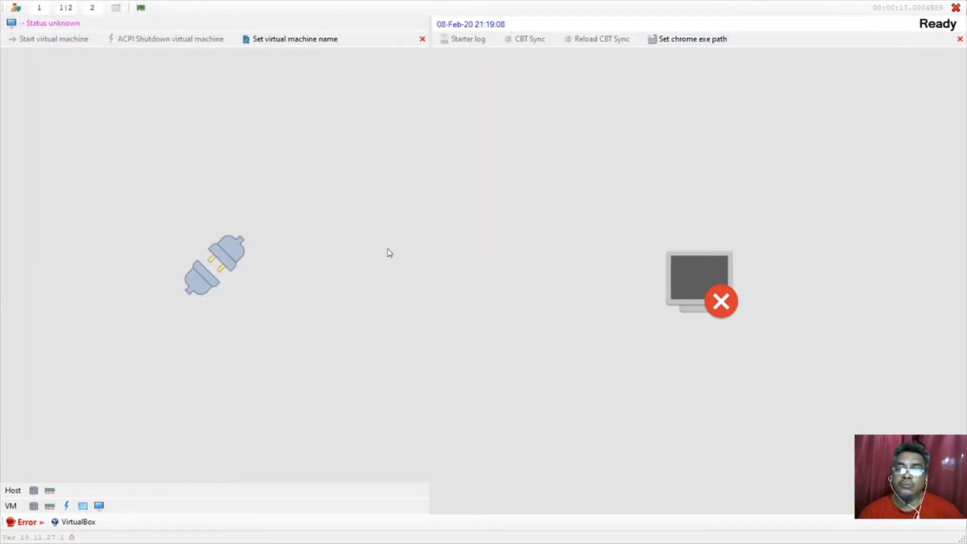
Set the Chrome executable path to chrome in Users\User\AppData\Local\Google\Chrome\Application on OS (C:).
{"action": "left_click", "coordinate": [302, 43]}
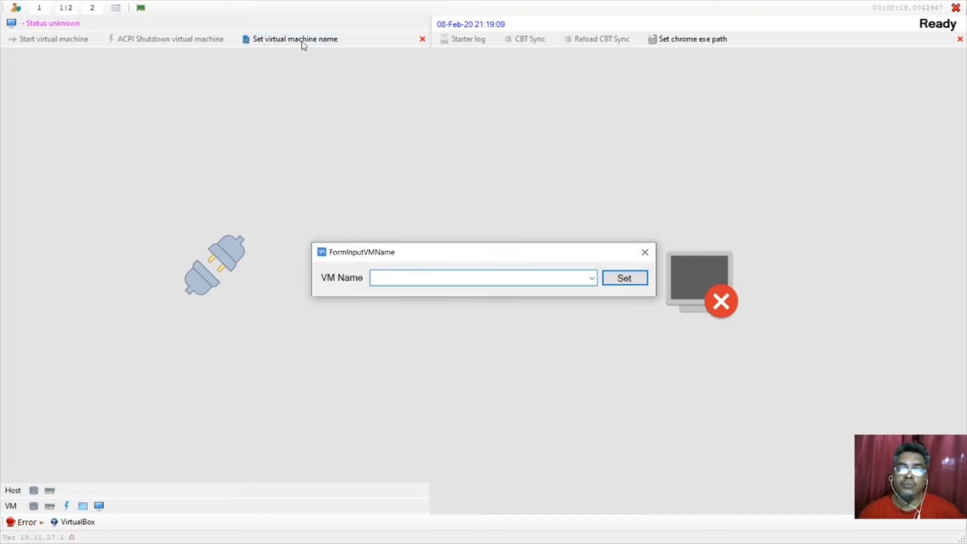
{"action": "left_click", "coordinate": [645, 252]}
{"action": "left_click", "coordinate": [683, 44]}
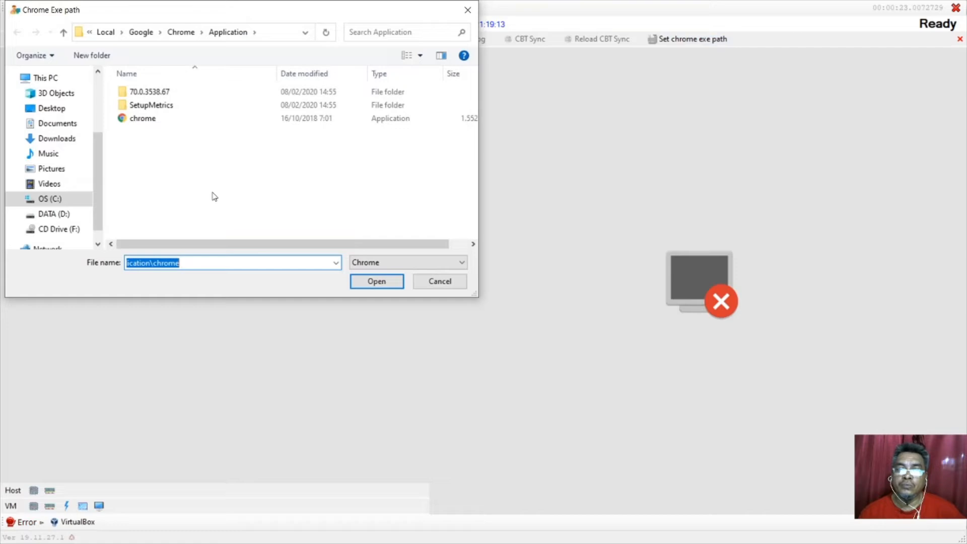
{"action": "left_click", "coordinate": [59, 199]}
{"action": "double_click", "coordinate": [151, 210]}
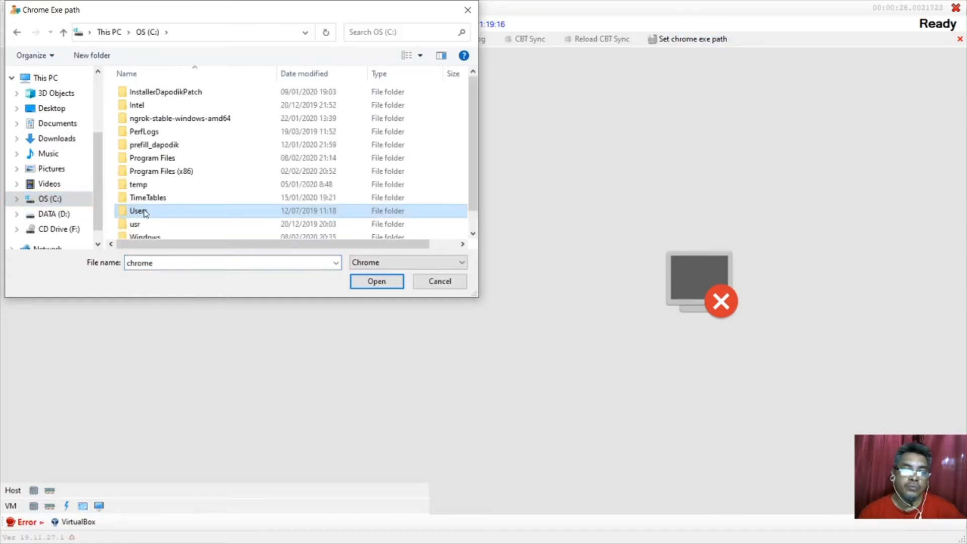
{"action": "double_click", "coordinate": [155, 106]}
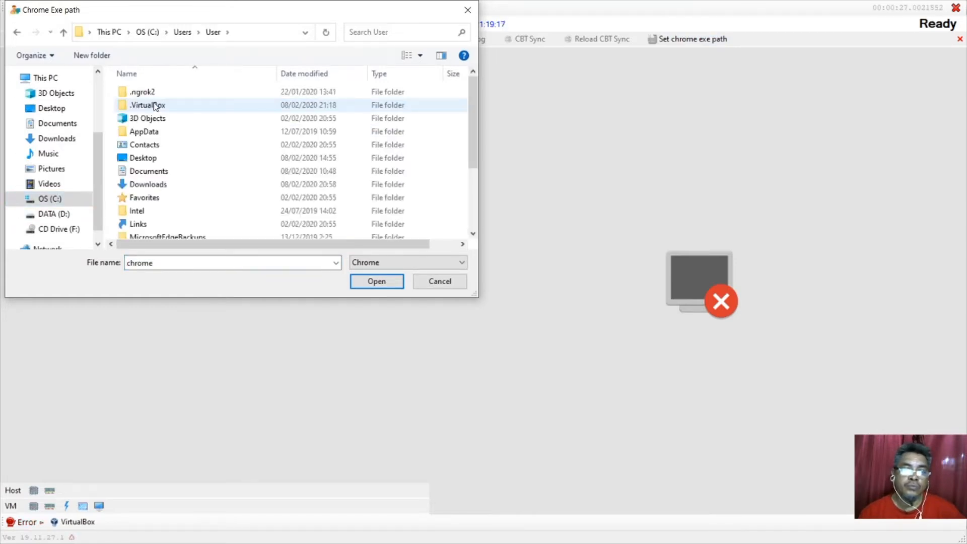
{"action": "double_click", "coordinate": [143, 132]}
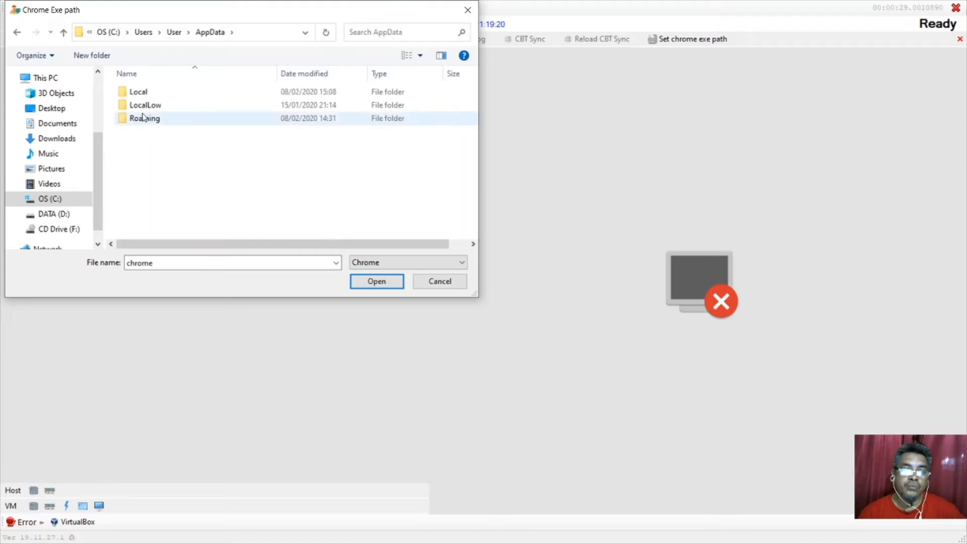
{"action": "double_click", "coordinate": [143, 93]}
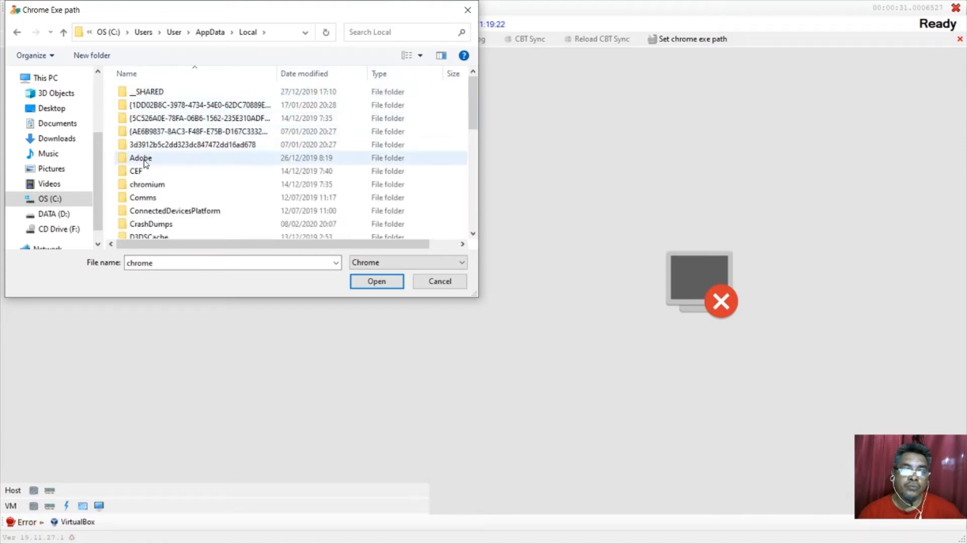
{"action": "scroll", "coordinate": [160, 199], "scroll_direction": "down", "scroll_amount": 1}
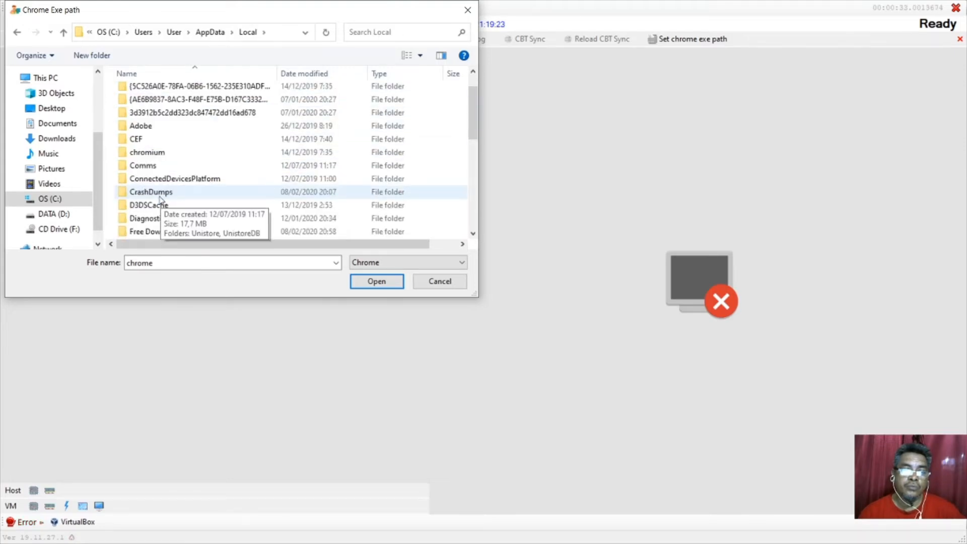
{"action": "scroll", "coordinate": [160, 199], "scroll_direction": "down", "scroll_amount": 2}
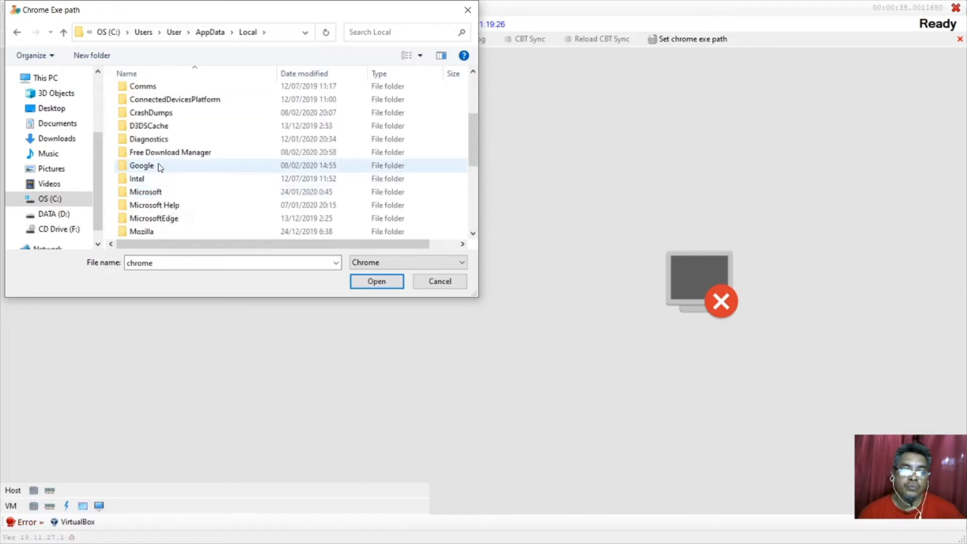
{"action": "double_click", "coordinate": [145, 165]}
{"action": "double_click", "coordinate": [145, 93]}
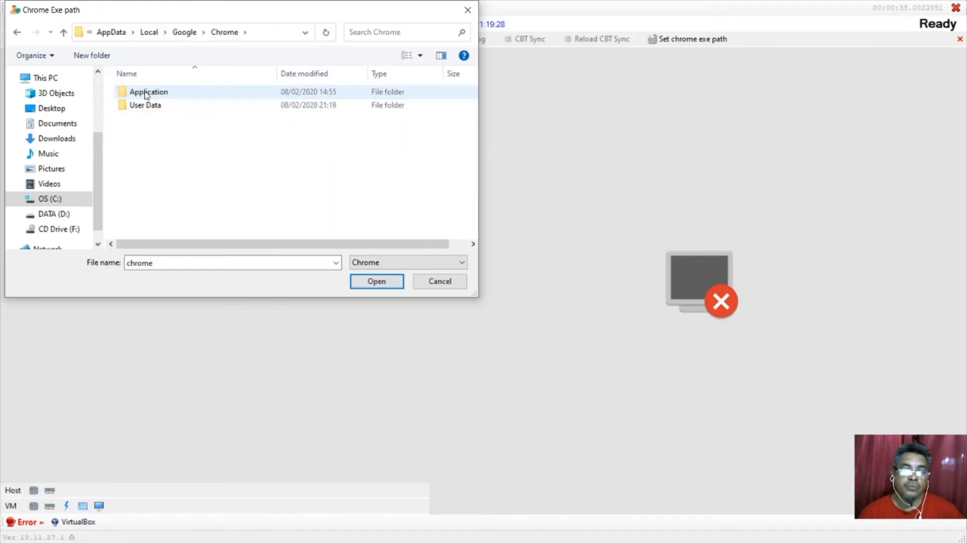
{"action": "double_click", "coordinate": [146, 94]}
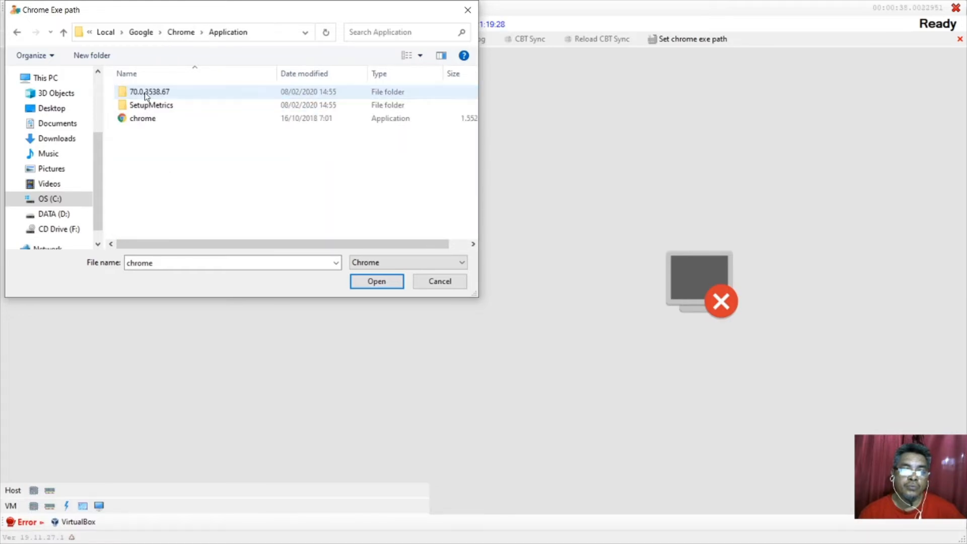
{"action": "left_click", "coordinate": [146, 121]}
{"action": "left_click", "coordinate": [375, 282]}
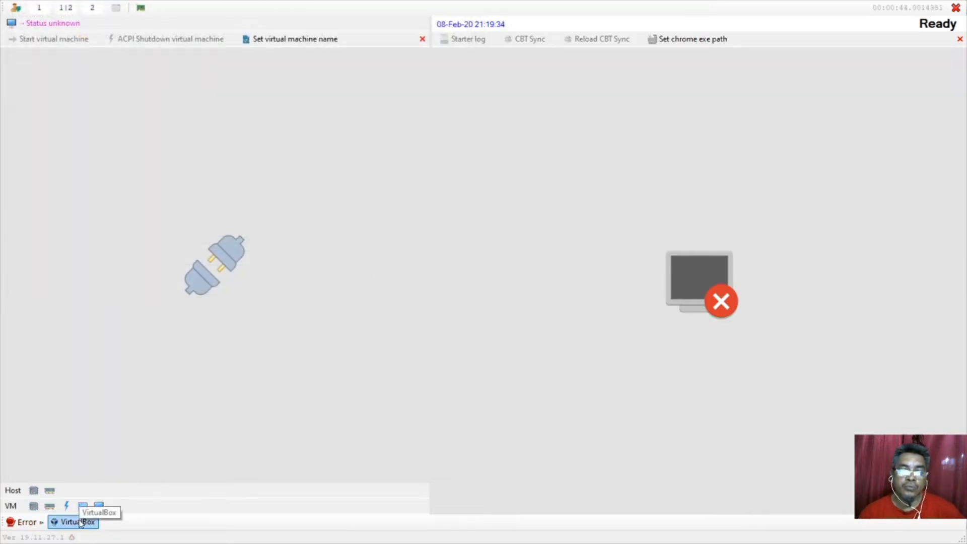
Set the virtual machine name to SMKN5BITUNG-UNBK1 and start that machine.
{"action": "left_click", "coordinate": [335, 39]}
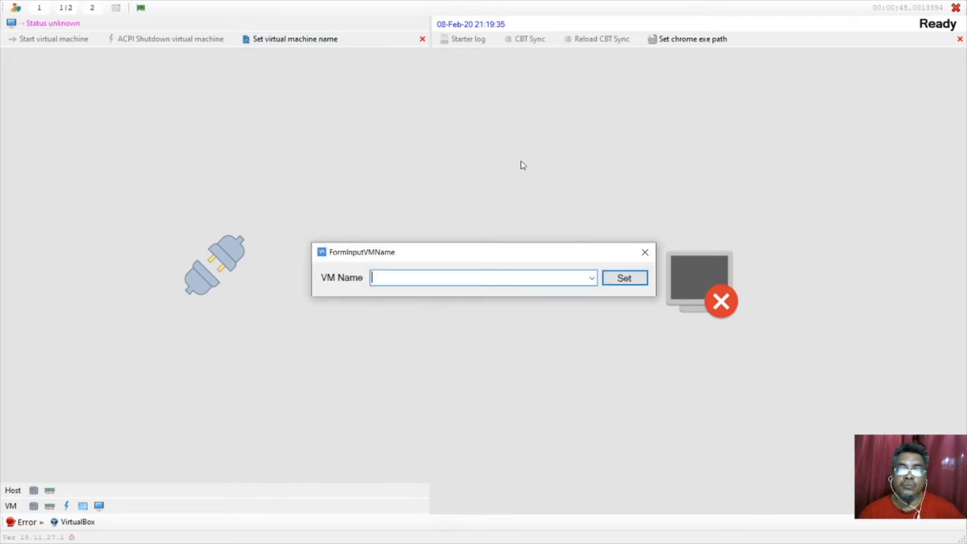
{"action": "left_click", "coordinate": [592, 278]}
{"action": "left_click", "coordinate": [509, 293]}
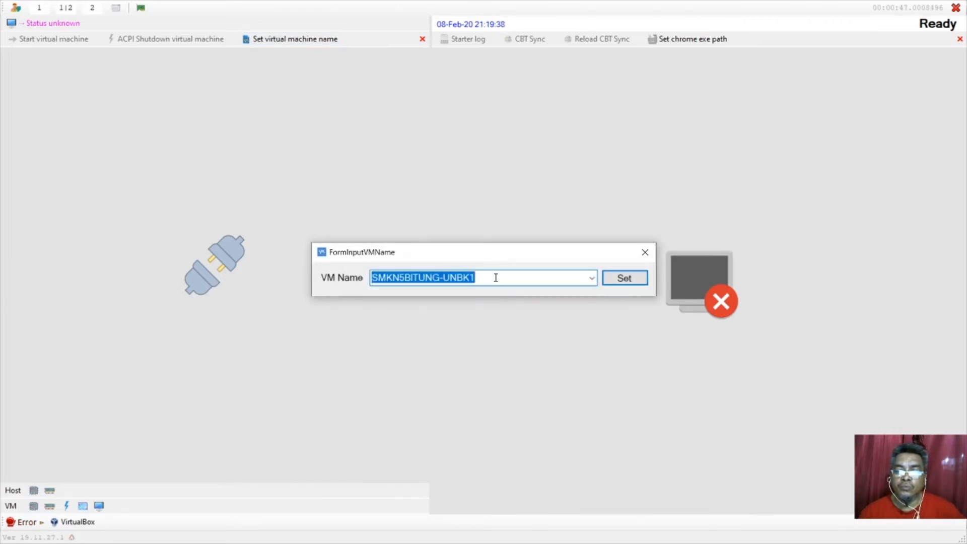
{"action": "left_click", "coordinate": [620, 282]}
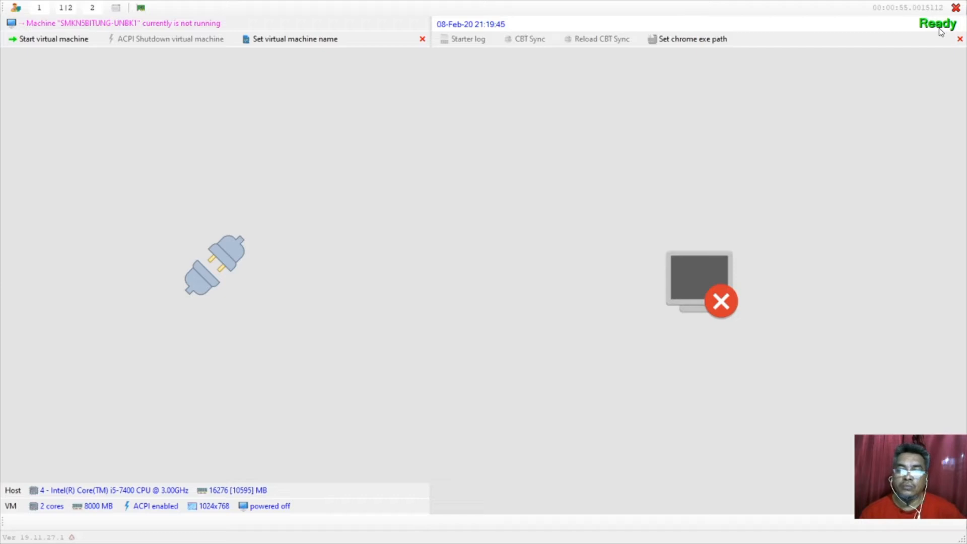
{"action": "left_click", "coordinate": [64, 41]}
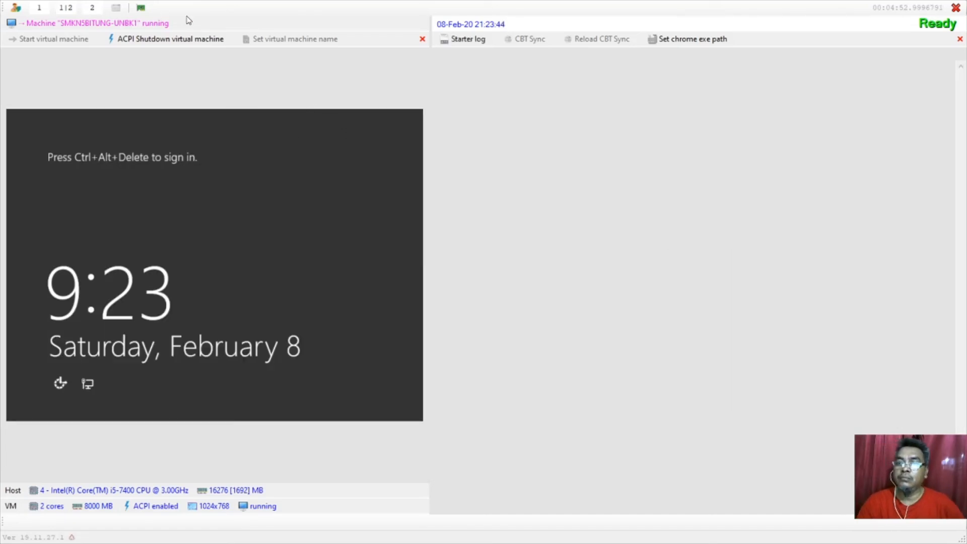
With the virtual machine running, reselect chrome in the Application folder as the Chrome executable.
{"action": "left_click", "coordinate": [678, 40]}
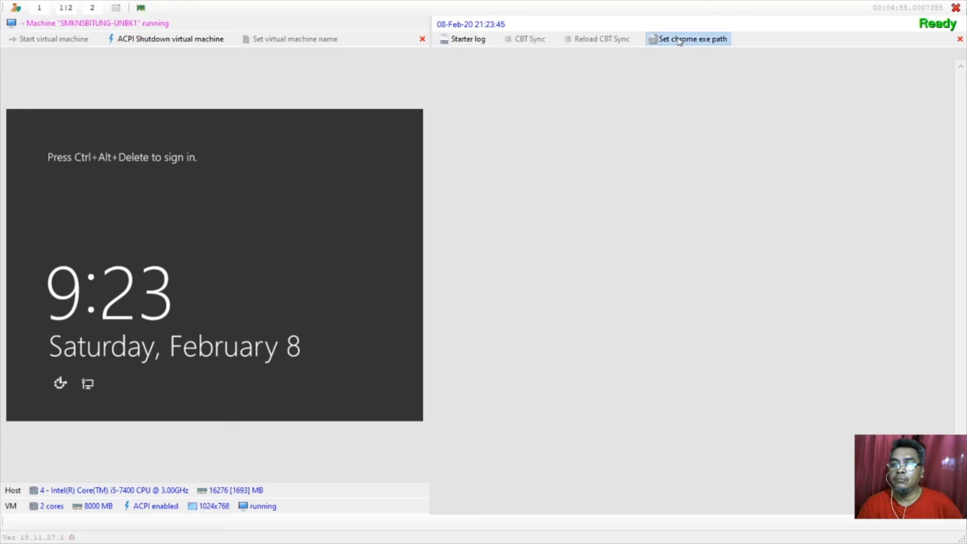
{"action": "left_click", "coordinate": [154, 123]}
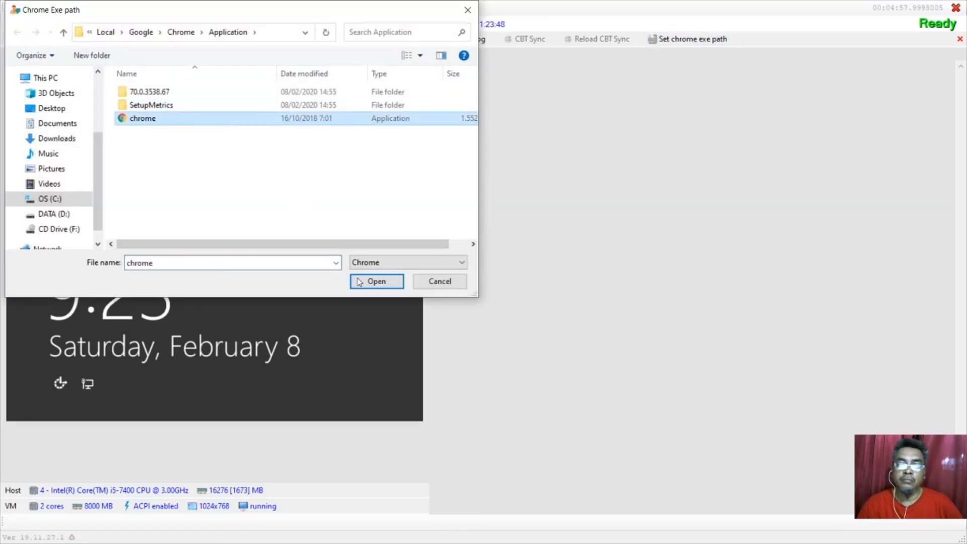
{"action": "left_click", "coordinate": [376, 281]}
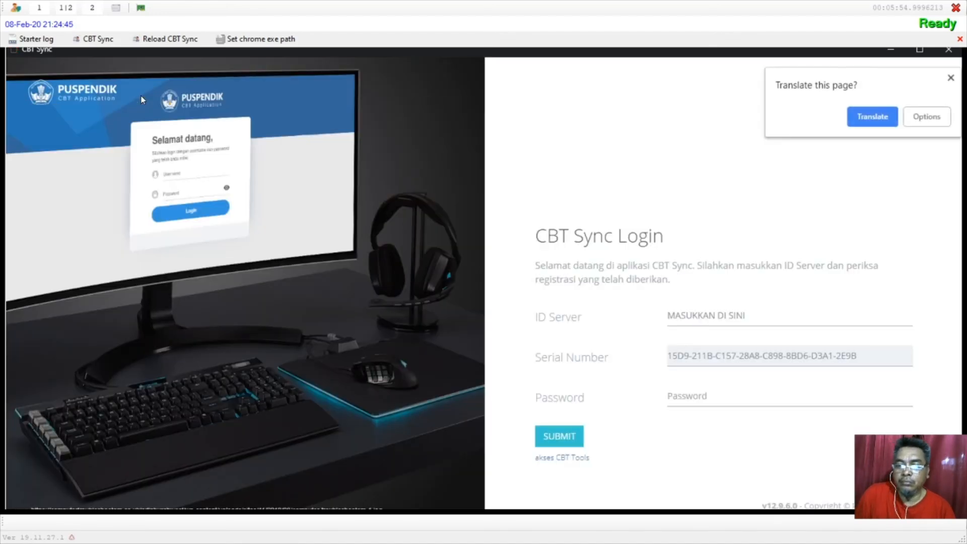
Dismiss the page translation offer and replace the ID Server text on the CBT Sync login page with "BERHASIL....".
{"action": "left_click", "coordinate": [951, 80]}
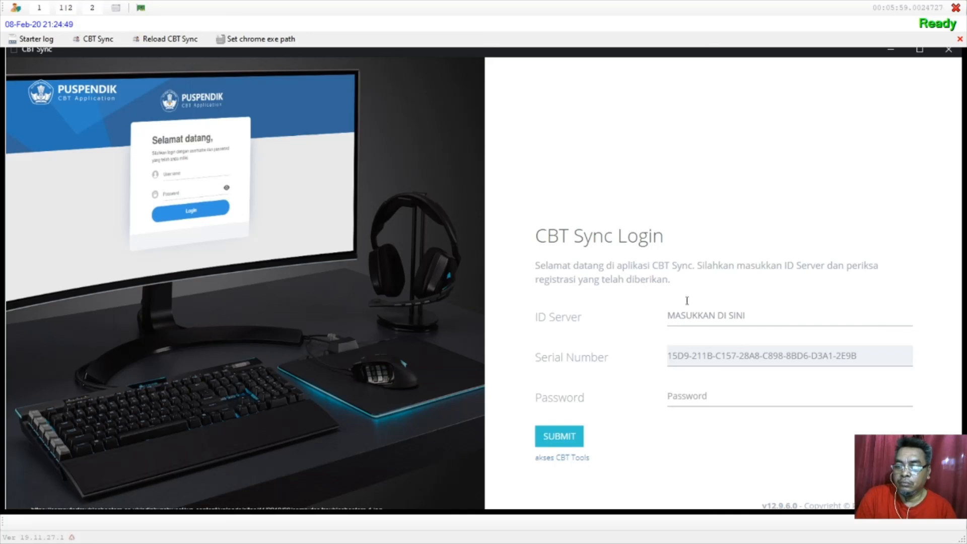
{"action": "left_click", "coordinate": [696, 313]}
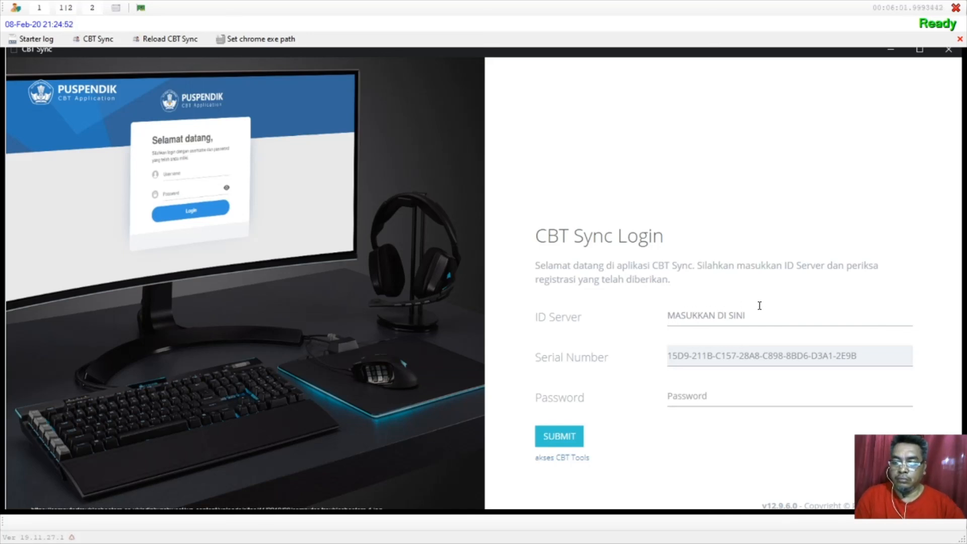
{"action": "left_click_drag", "start_coordinate": [750, 315], "coordinate": [641, 333]}
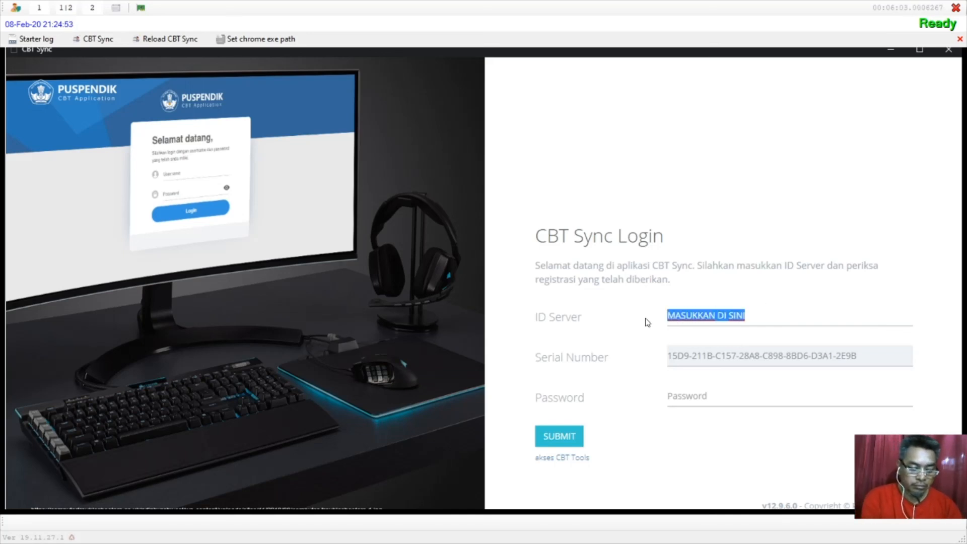
{"action": "type", "text": "BERHASI"}
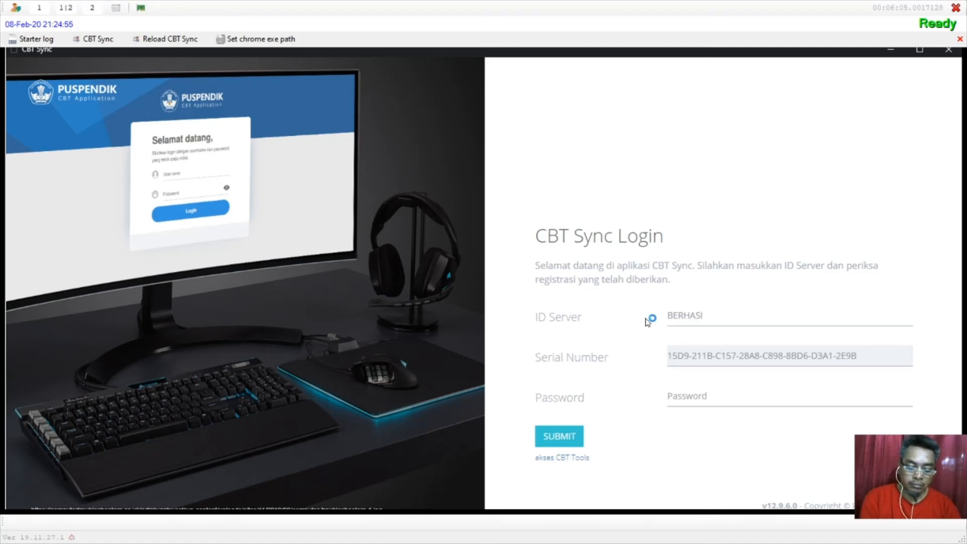
{"action": "type", "text": "L...."}
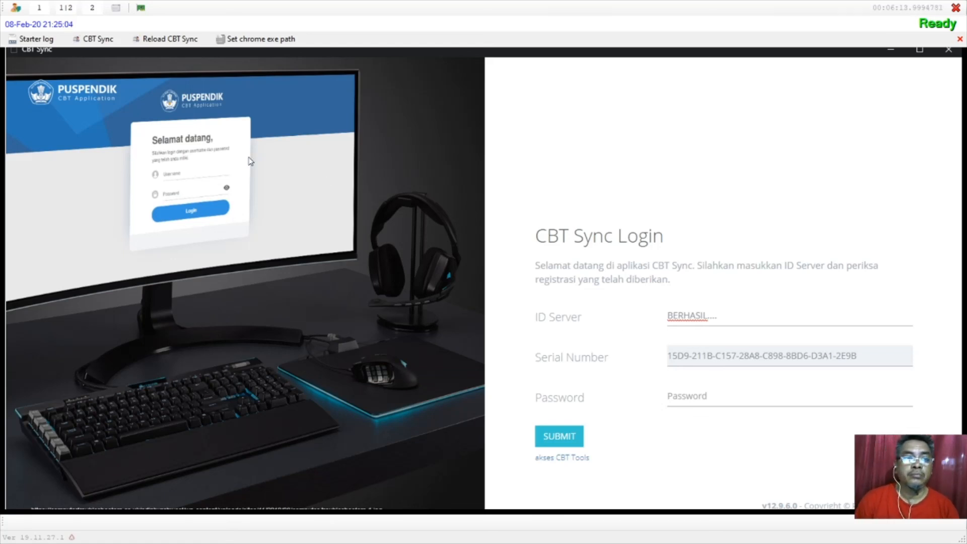
Show the VM and CBT Sync panels side by side and exit eXamBroAdmin.
{"action": "left_click", "coordinate": [69, 9]}
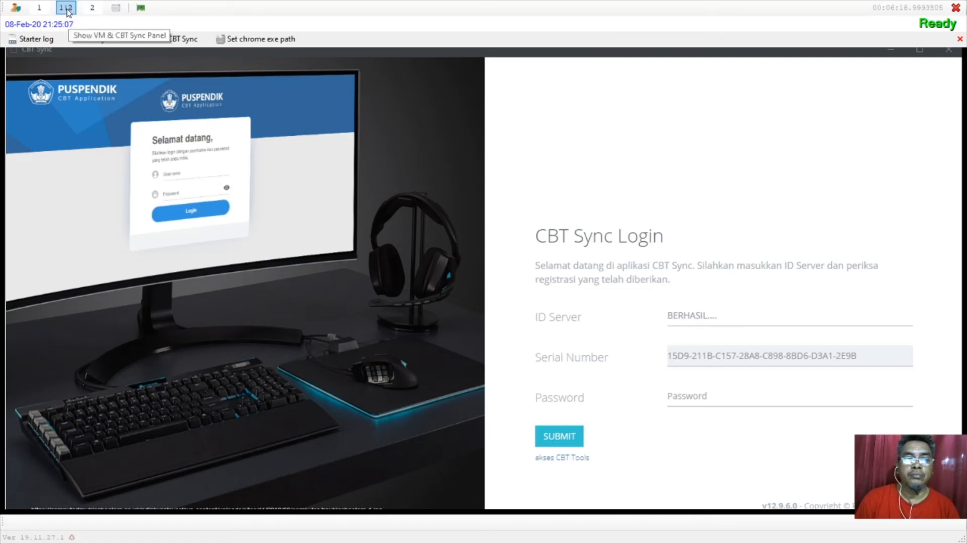
{"action": "left_click", "coordinate": [67, 9]}
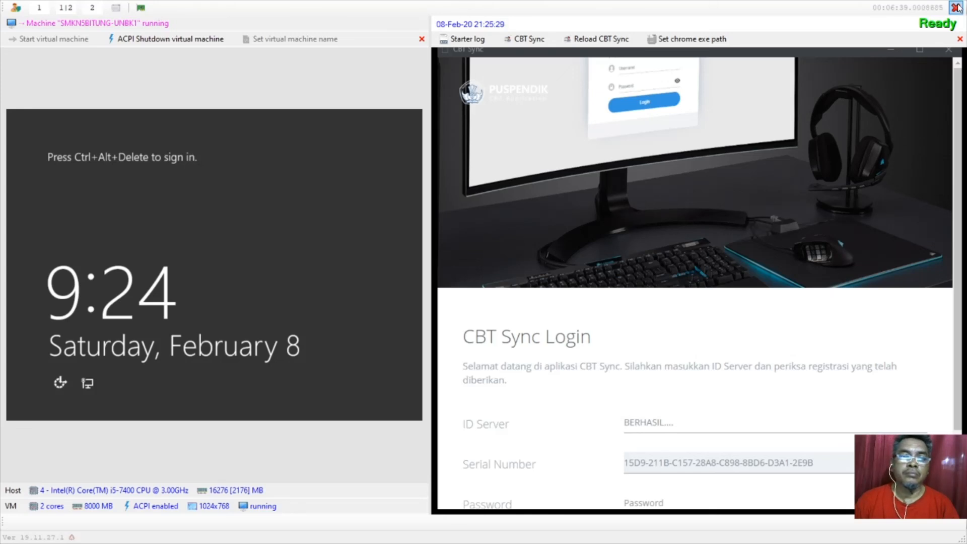
{"action": "left_click", "coordinate": [956, 7]}
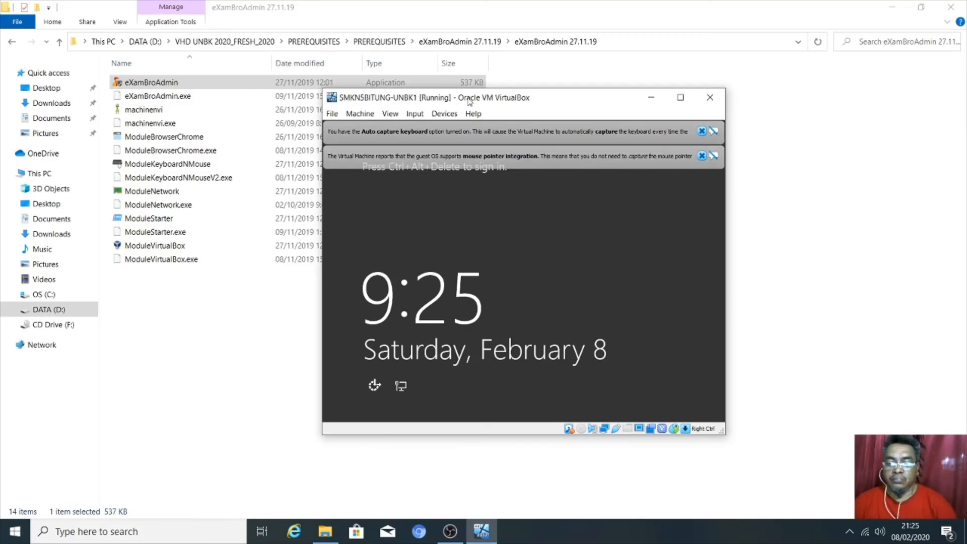
Send an ACPI shutdown to the SMKN5BITUNG-UNBK1 machine from its VirtualBox window.
{"action": "left_click", "coordinate": [367, 113]}
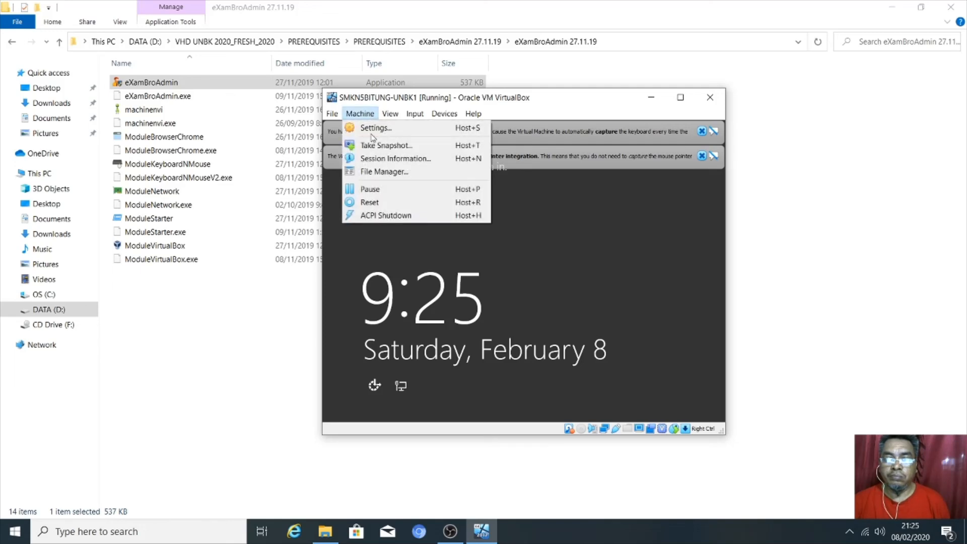
{"action": "left_click", "coordinate": [398, 216]}
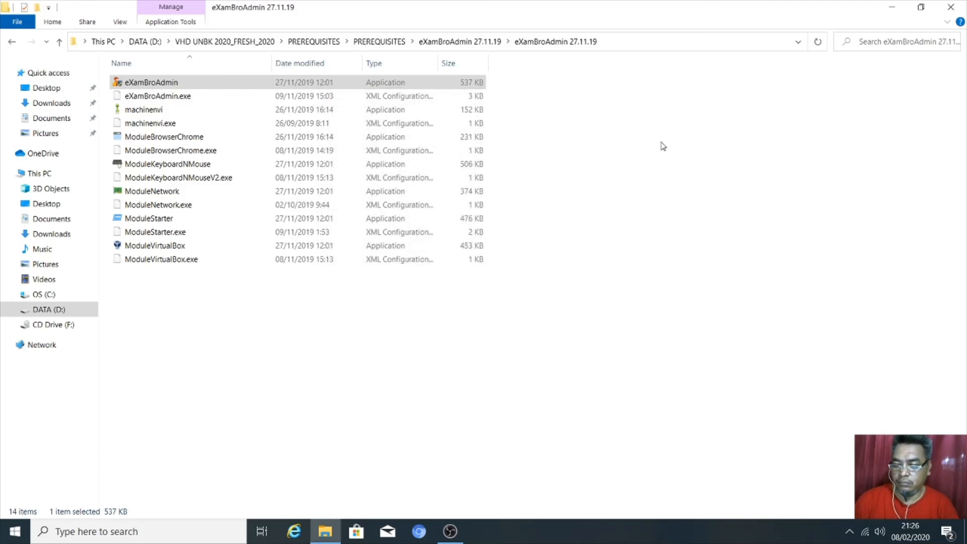
{"action": "left_click", "coordinate": [593, 537]}
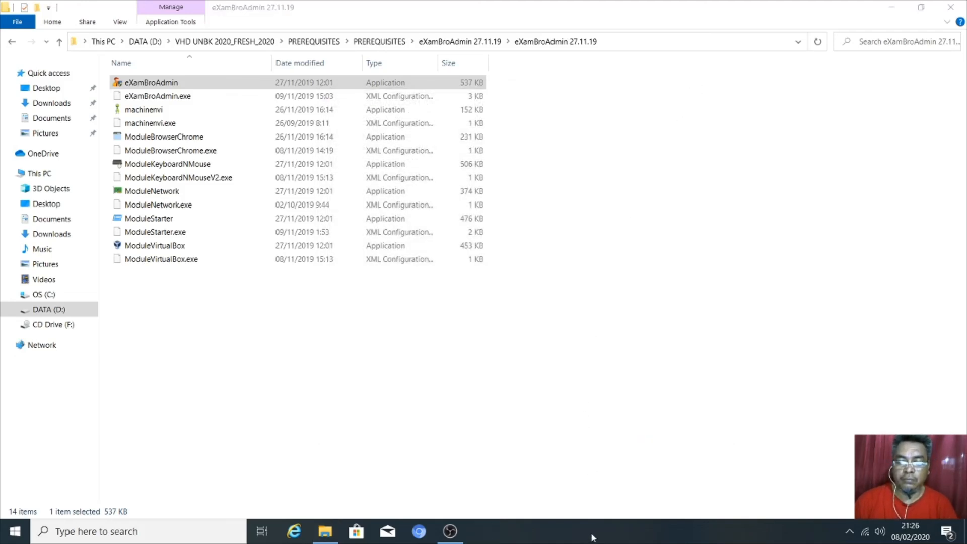